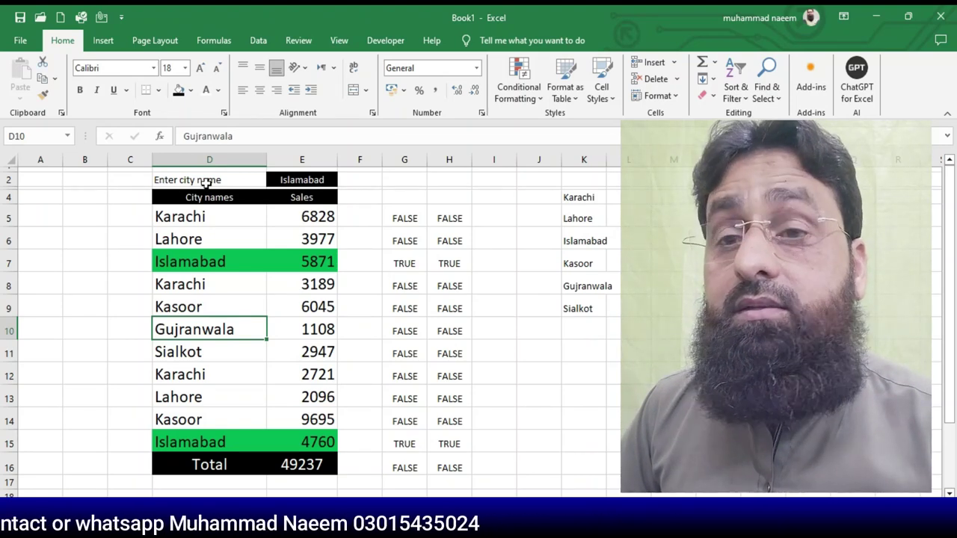
- Pick Lahore in the E2 city dropdown and check the two highlighted Lahore rows
left_click(306, 181)
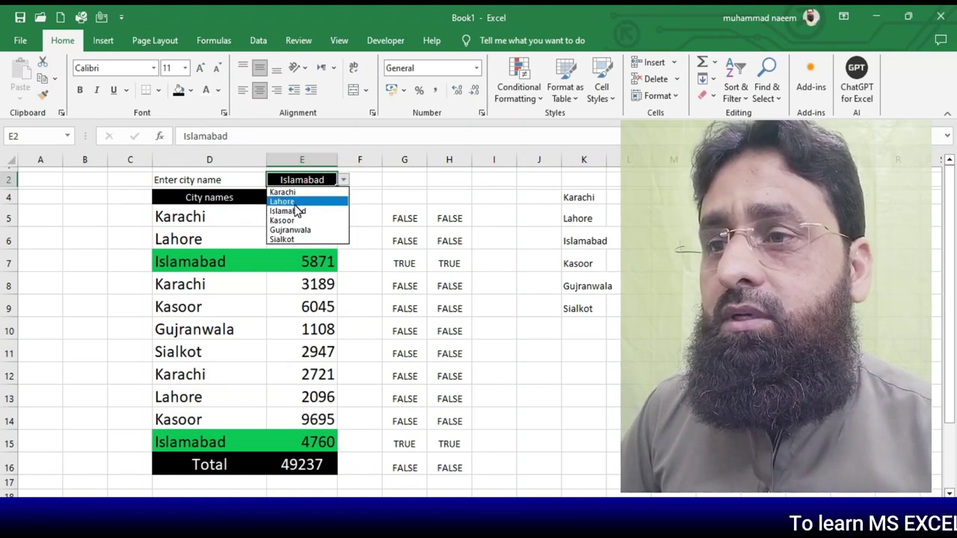
left_click(284, 202)
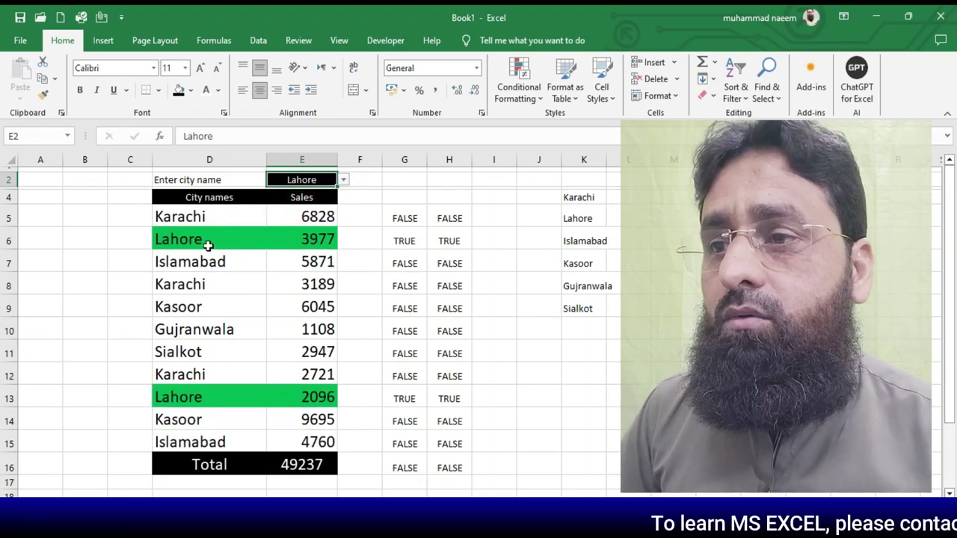
left_click_drag(207, 245, 326, 239)
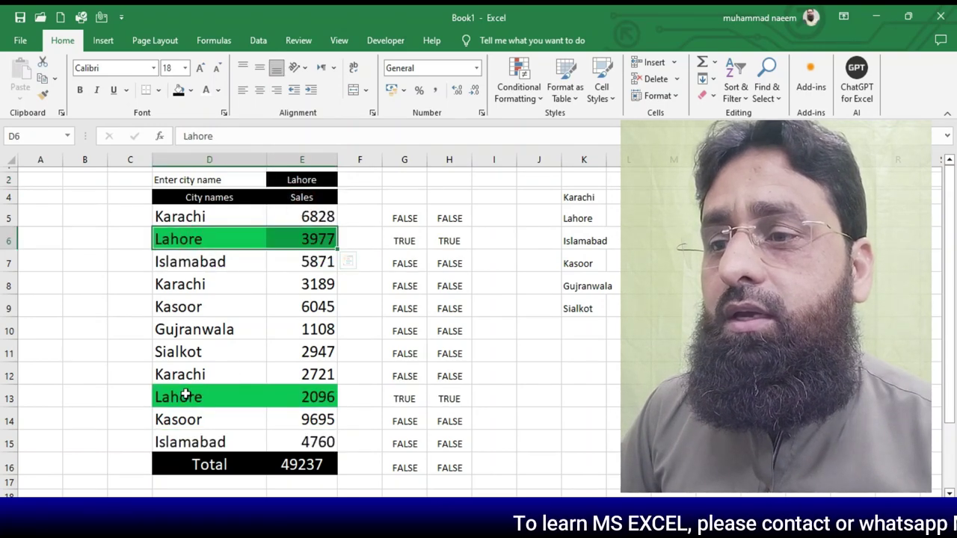
left_click_drag(185, 394, 297, 394)
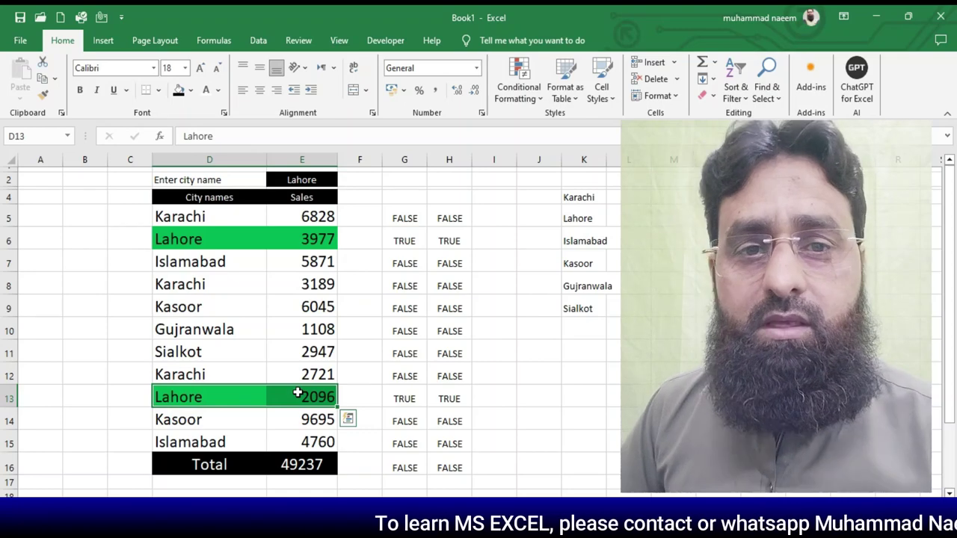
left_click(305, 361)
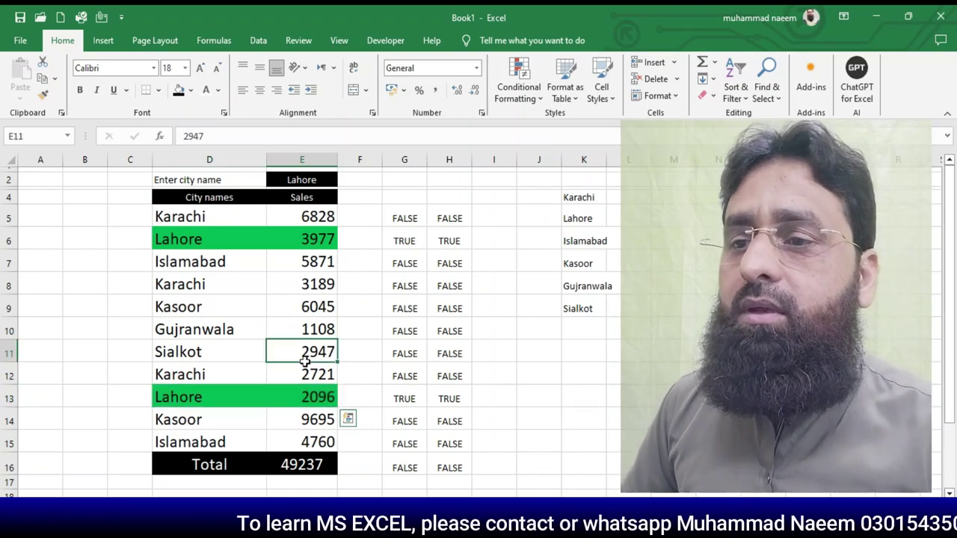
left_click(311, 307)
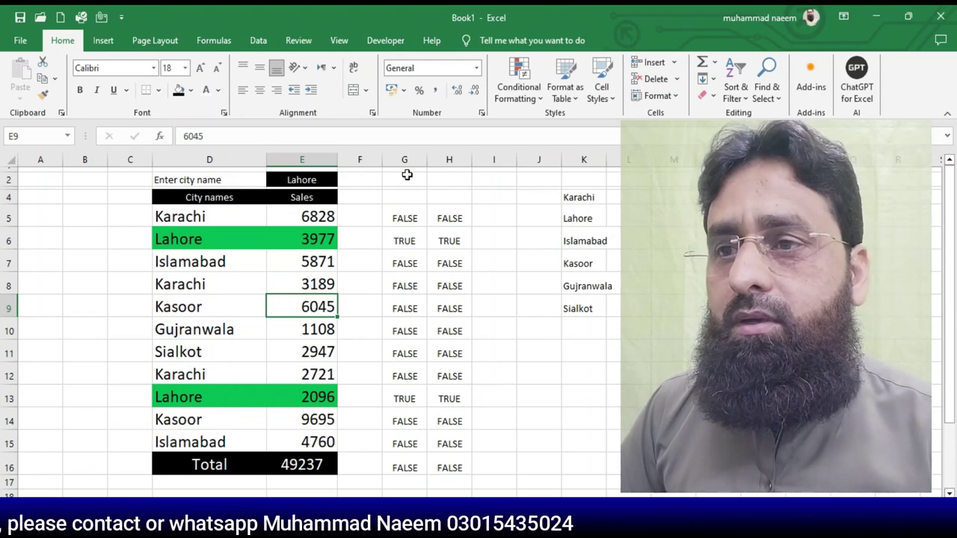
left_click_drag(404, 160, 449, 160)
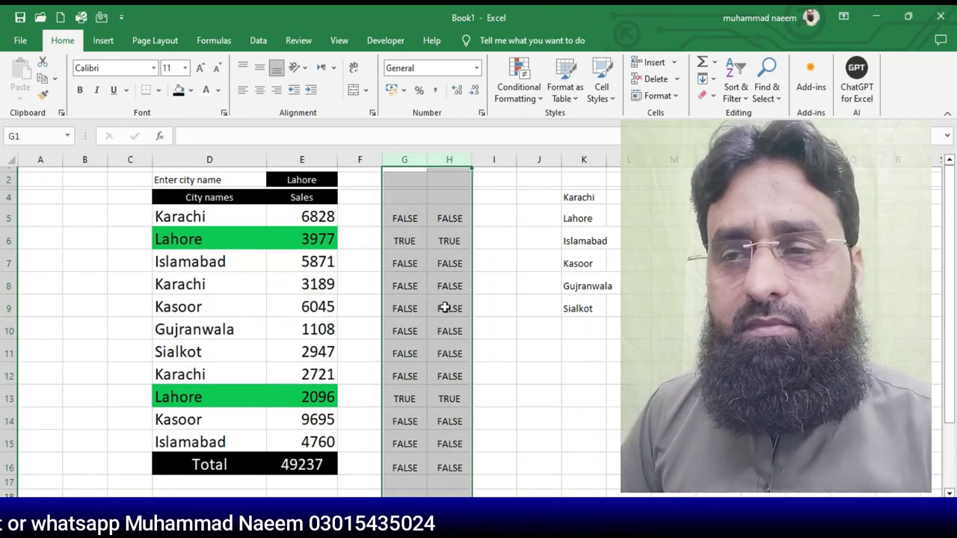
left_click_drag(405, 218, 455, 457)
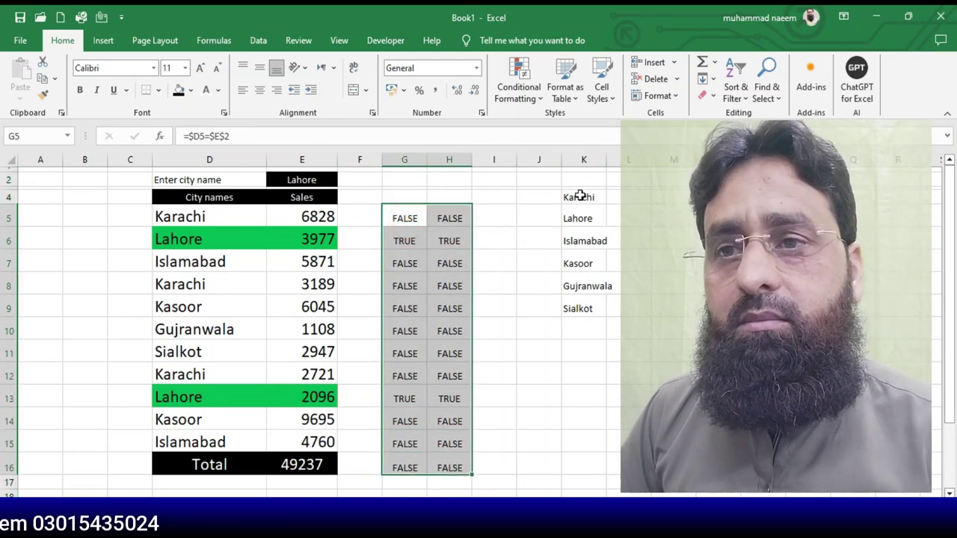
left_click_drag(580, 195, 577, 293)
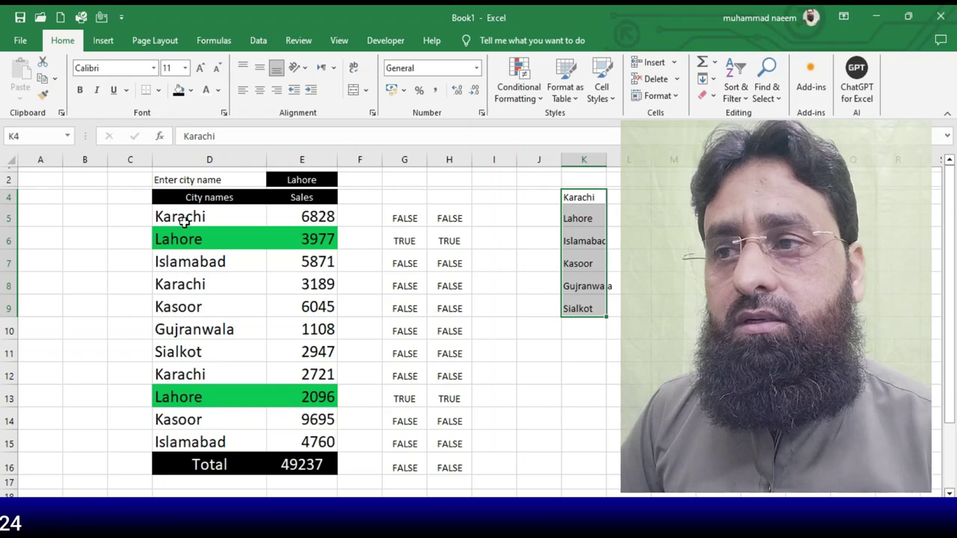
left_click_drag(183, 223, 195, 439)
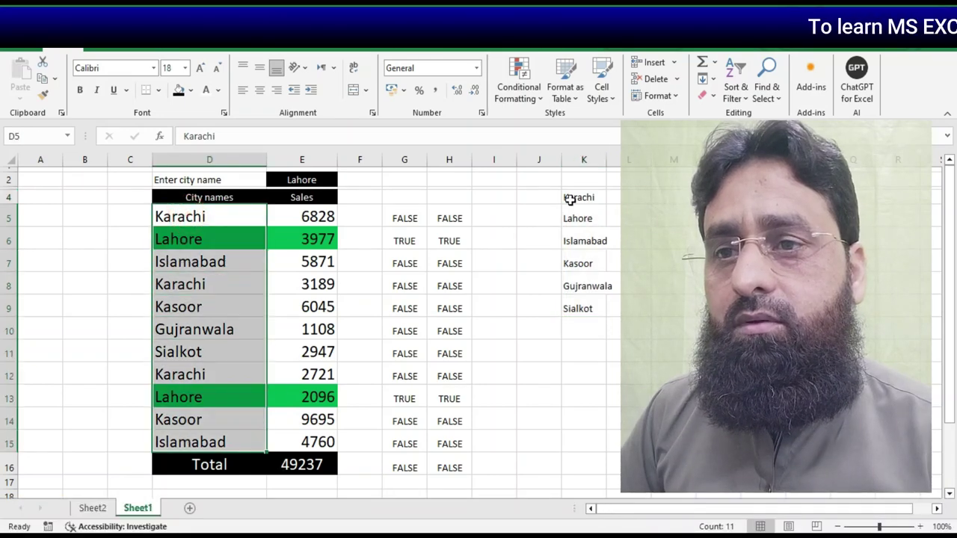
left_click_drag(570, 199, 576, 298)
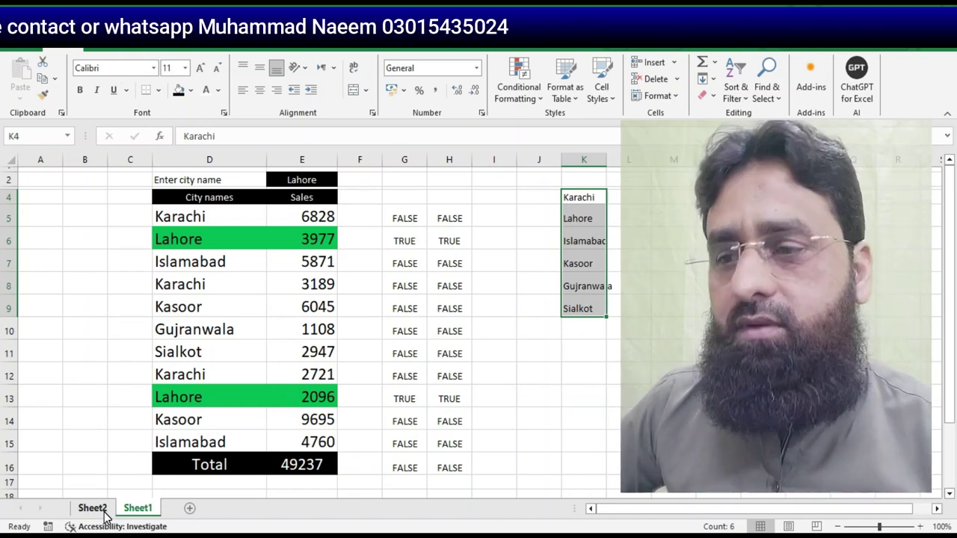
- On Sheet2, give the City names and Sales headers in D4:E4 a black fill
left_click(93, 509)
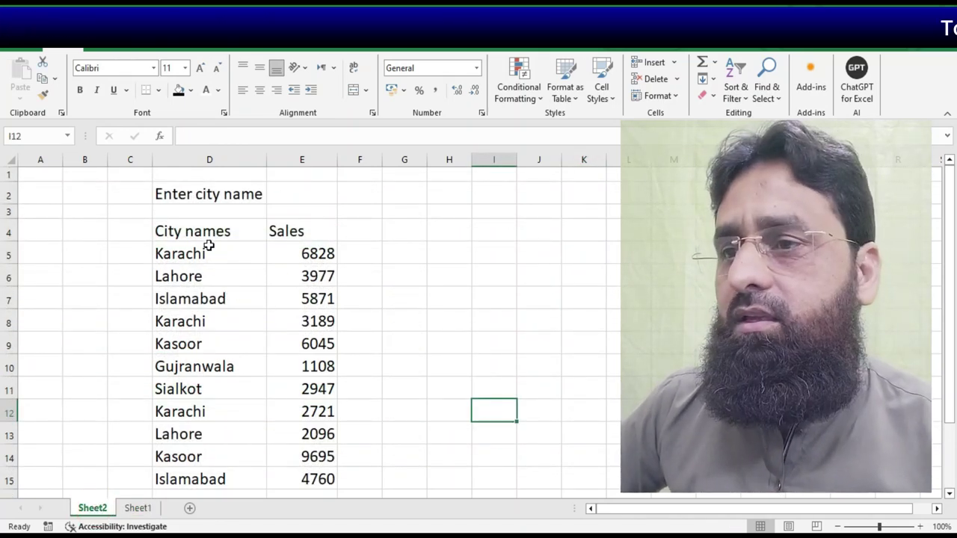
left_click_drag(308, 207, 324, 215)
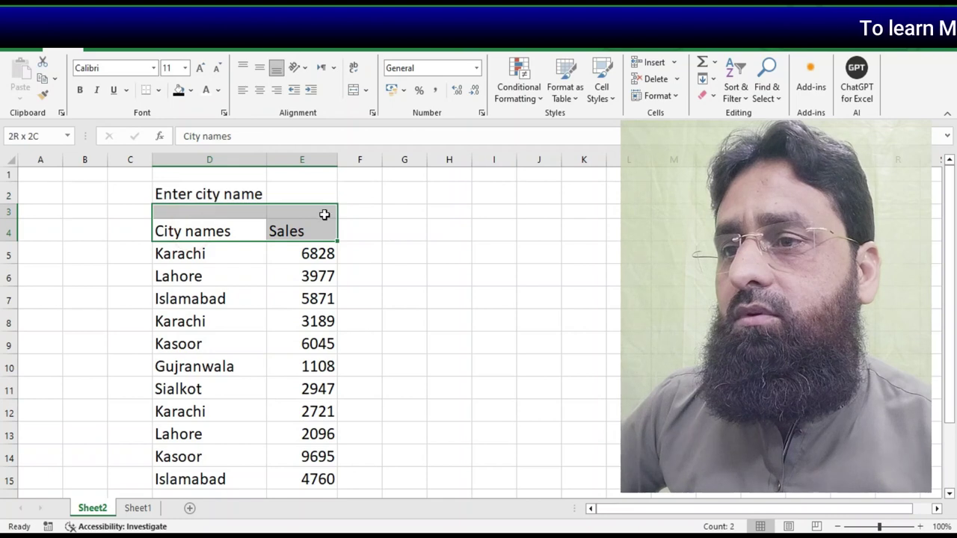
left_click(180, 91)
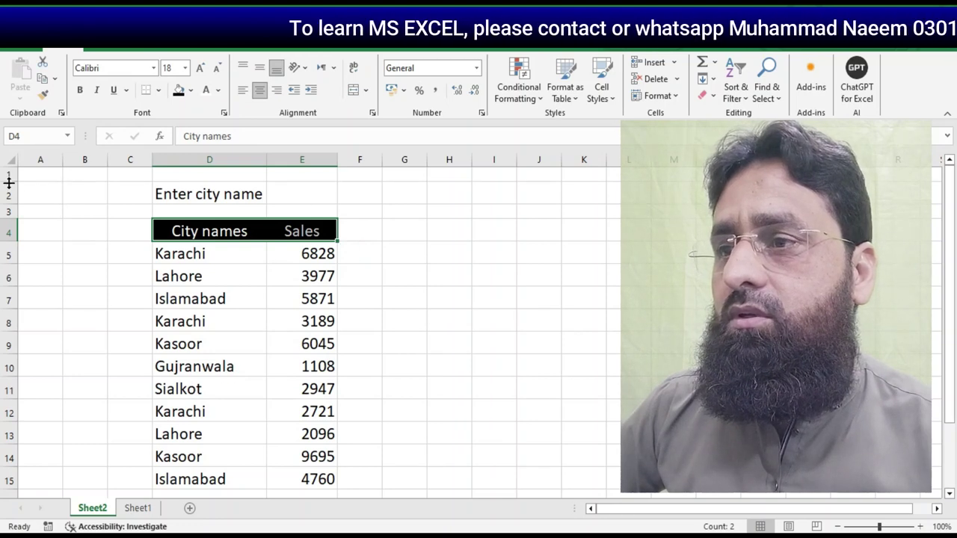
- Shrink the empty rows 1 and 3 and reselect the D4:E4 headers
left_click_drag(12, 182, 13, 167)
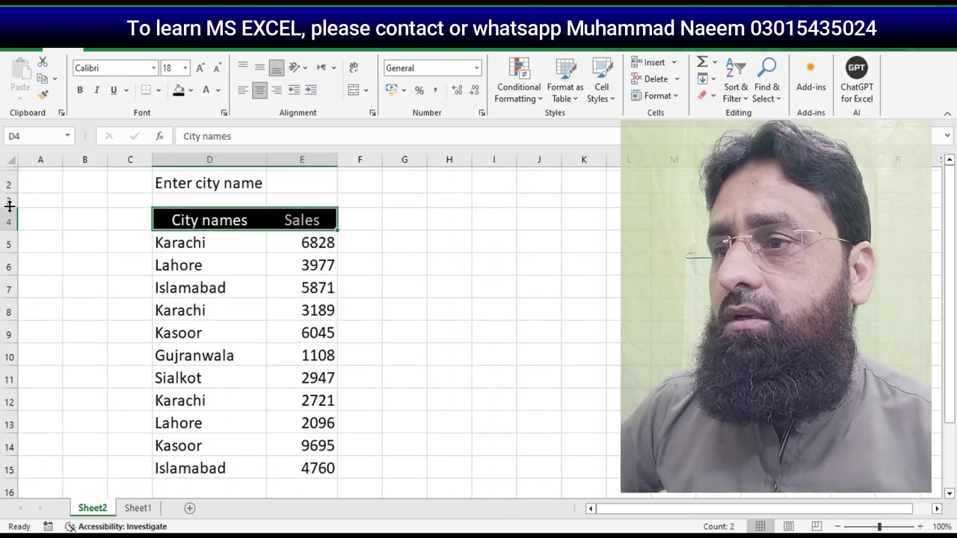
left_click_drag(13, 208, 10, 196)
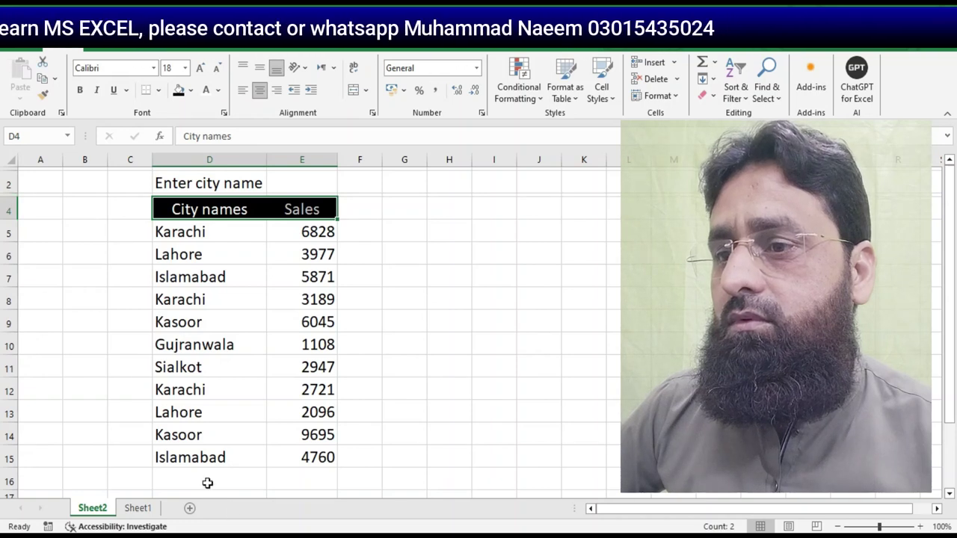
left_click_drag(175, 208, 276, 209)
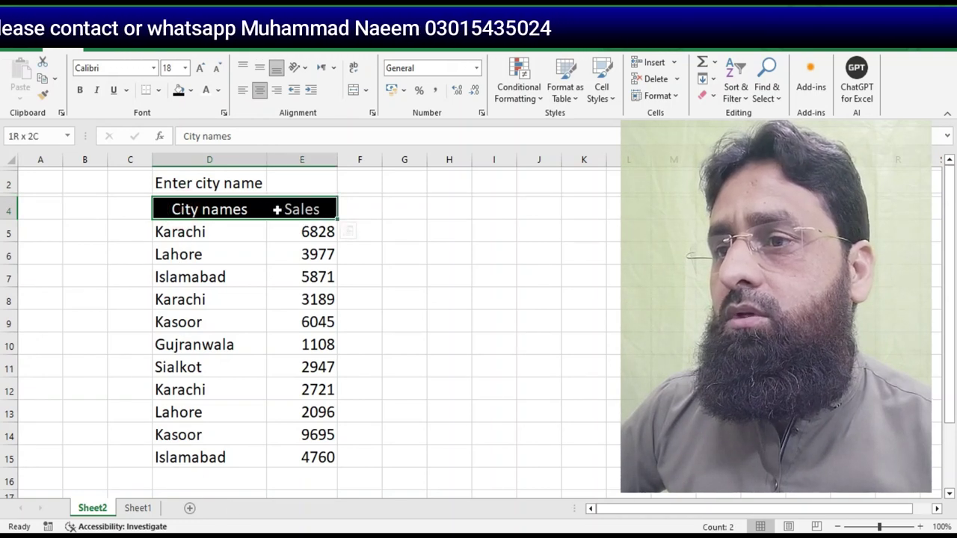
- Style D16:E16 like the header, label D16 'Total' and AutoSum the sales in E16
left_click(42, 93)
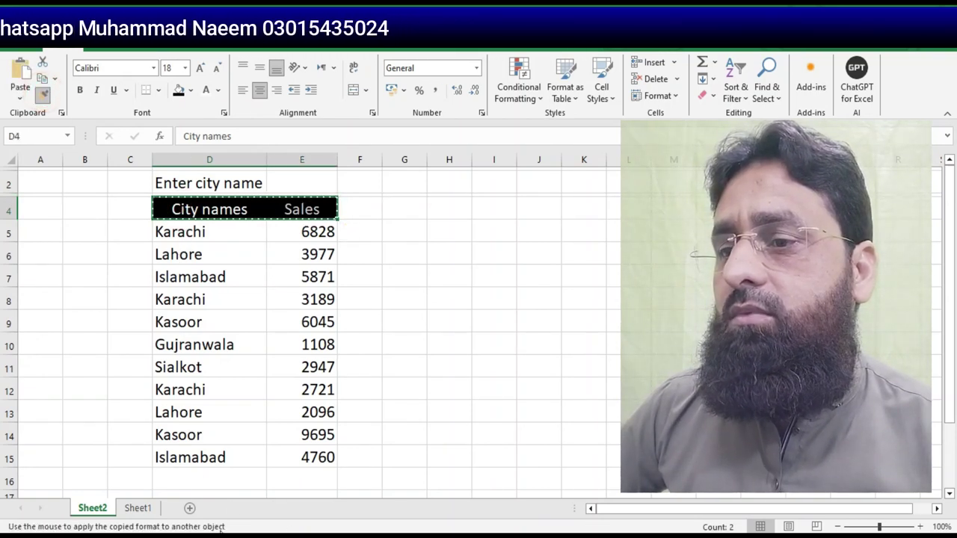
left_click_drag(173, 482, 284, 480)
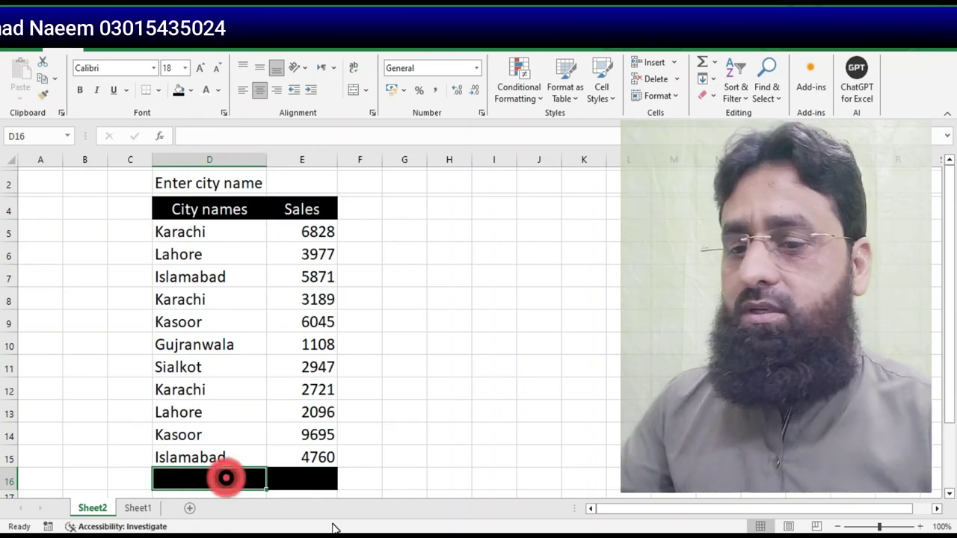
type("t")
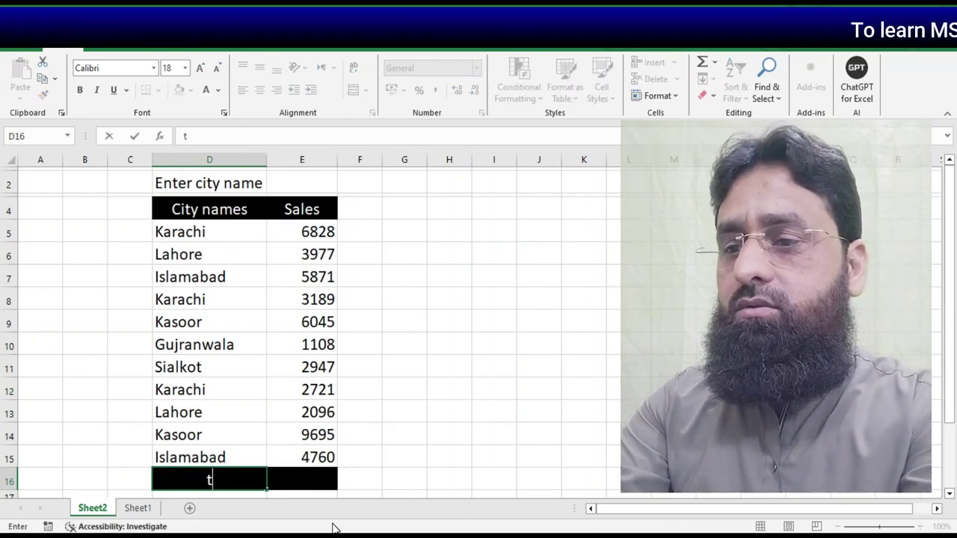
type("ol")
key("Tab")
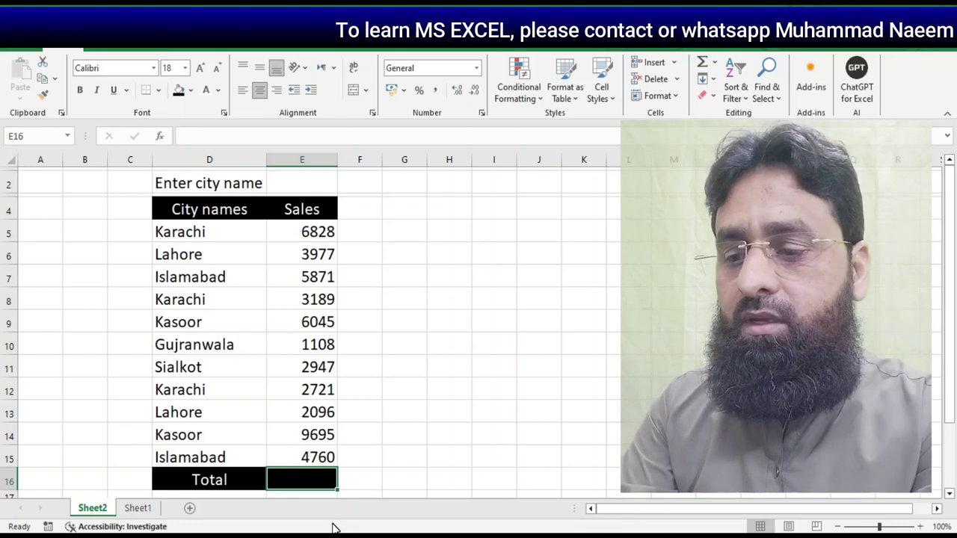
key("alt+equal")
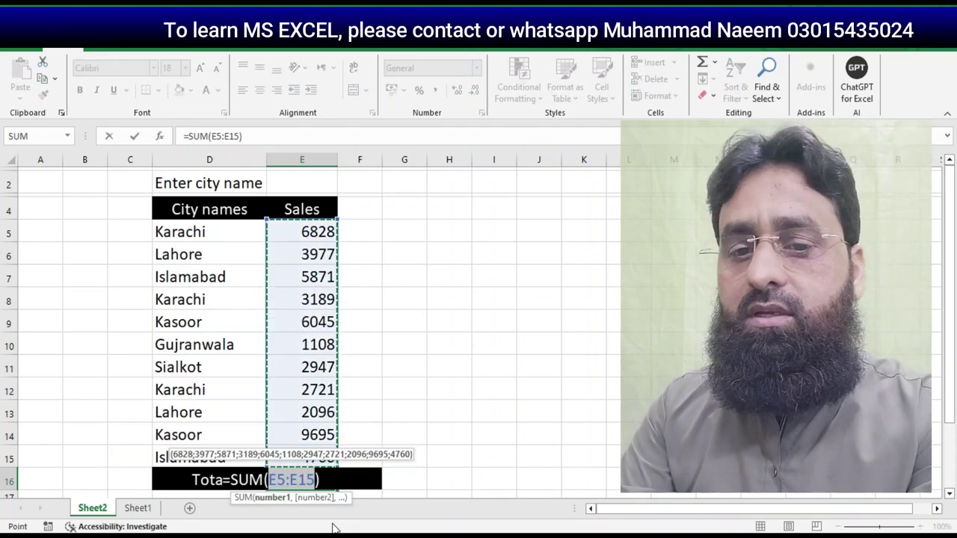
key("Return")
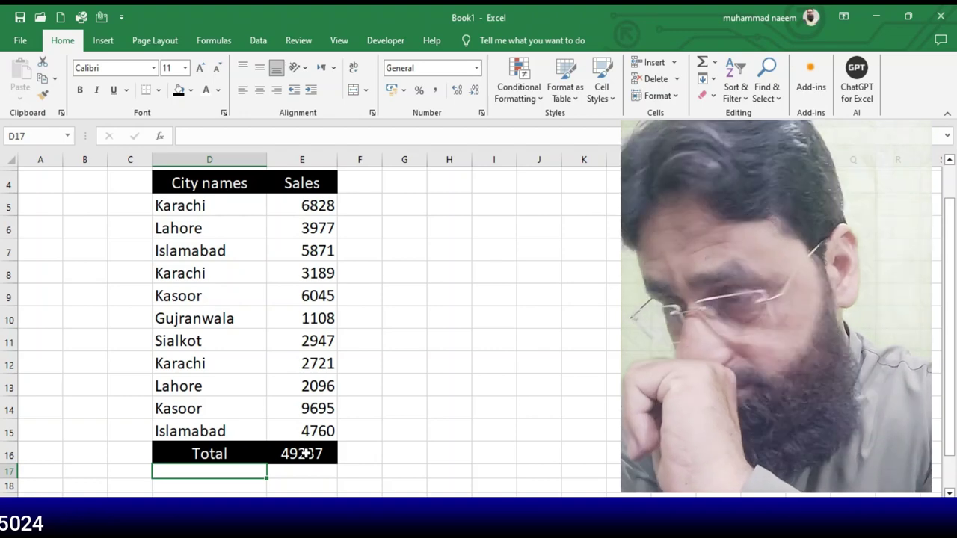
- Copy the city names from D5:D15 into column K starting at K5
scroll(376, 337, "up", 1)
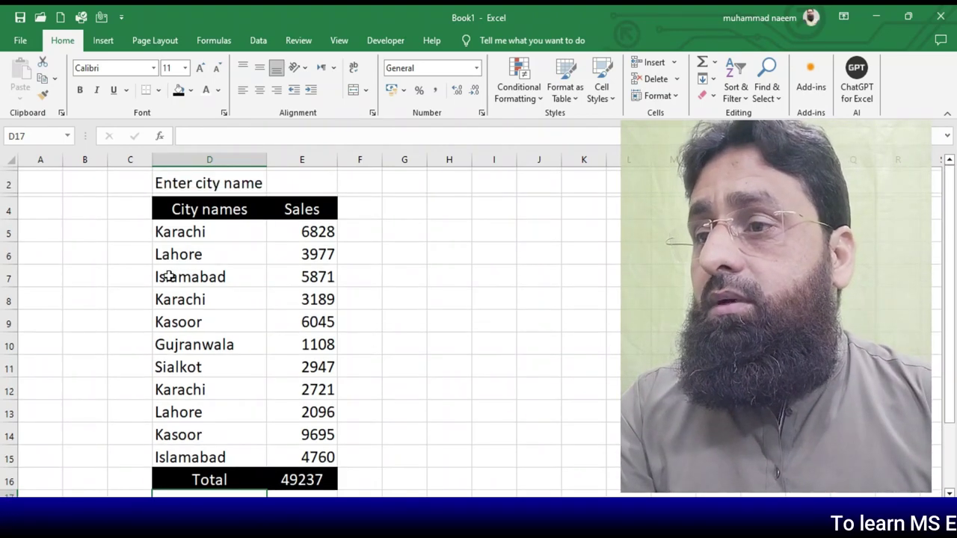
left_click_drag(201, 237, 205, 467)
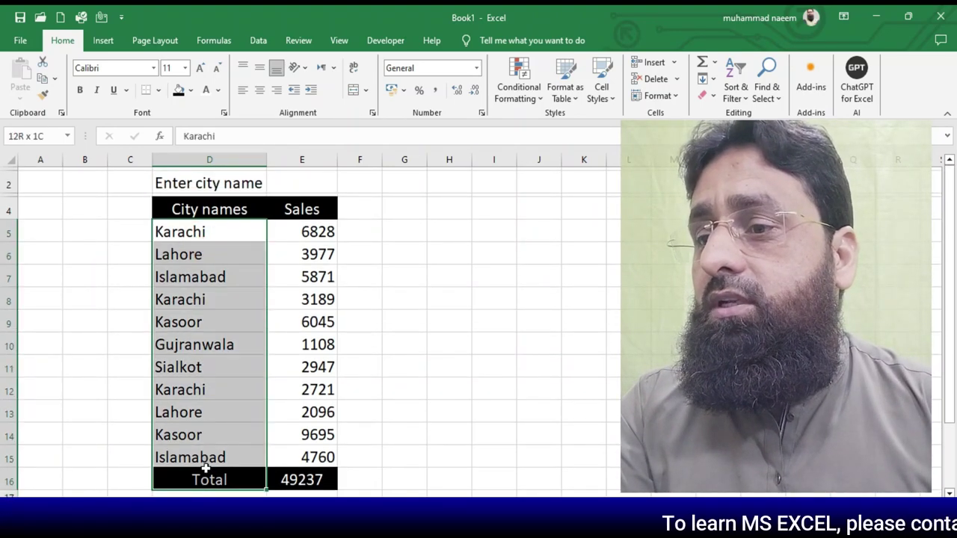
key("ctrl+c")
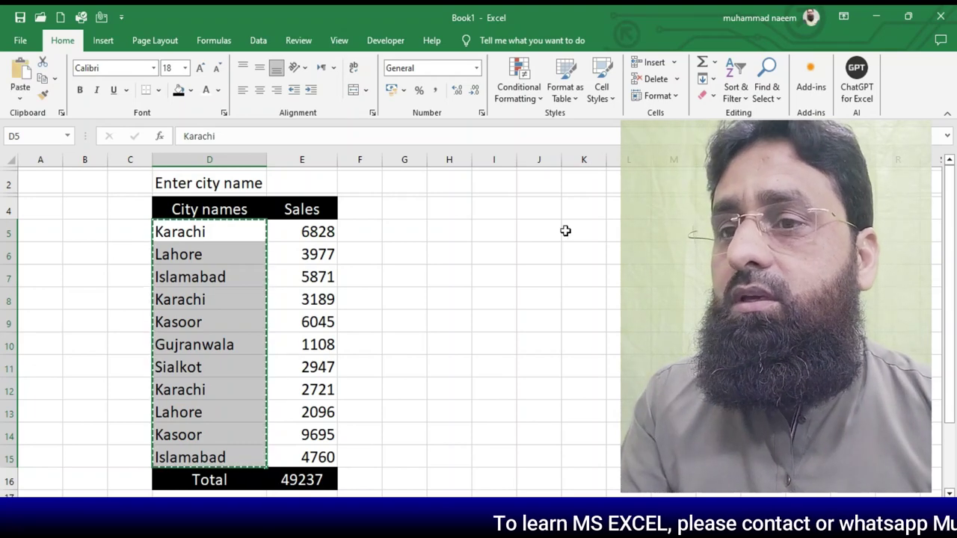
left_click(583, 228)
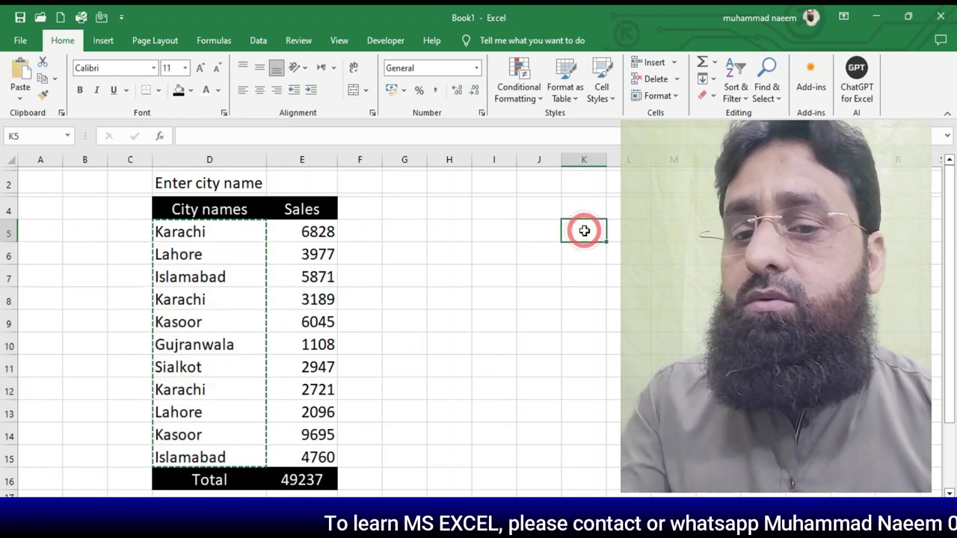
key("Return")
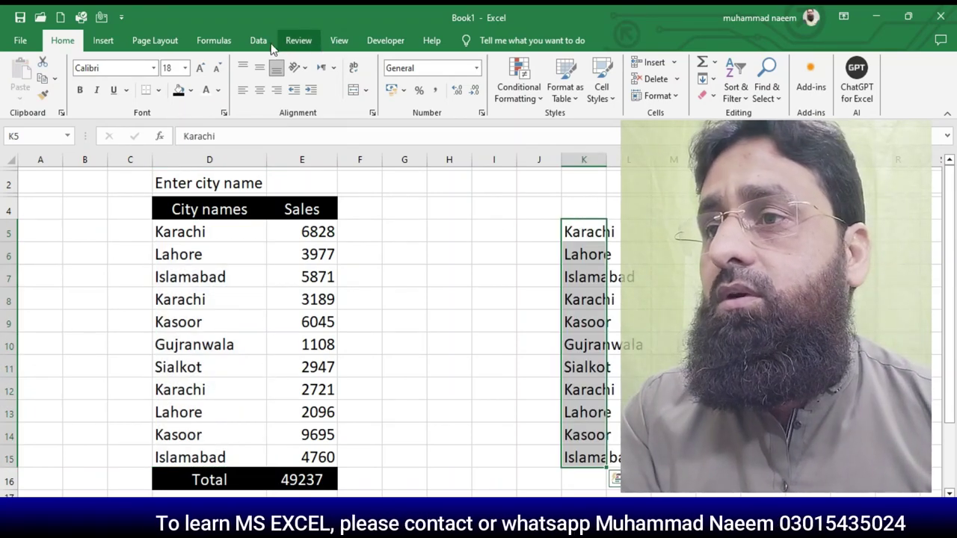
- Remove the duplicate cities from the column K list, leaving six unique names
left_click(258, 40)
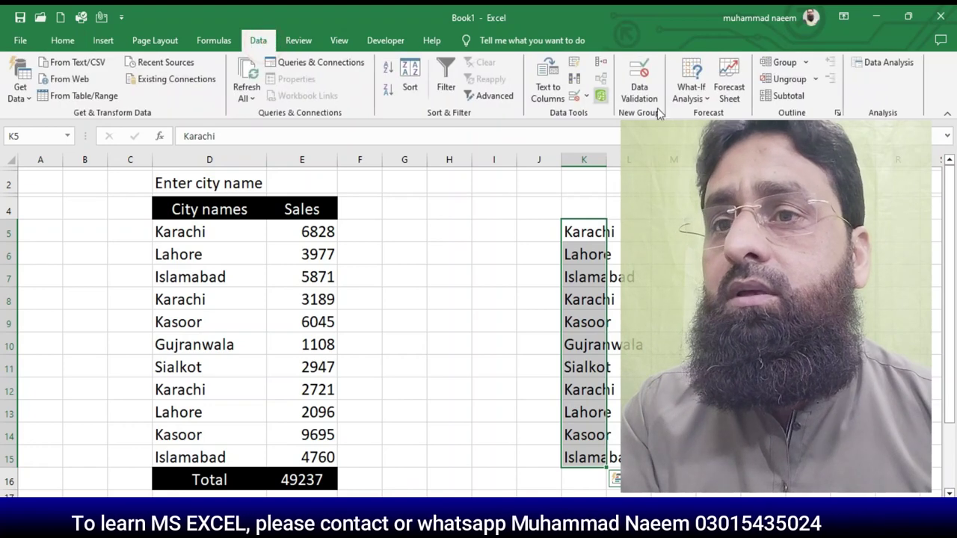
left_click(574, 78)
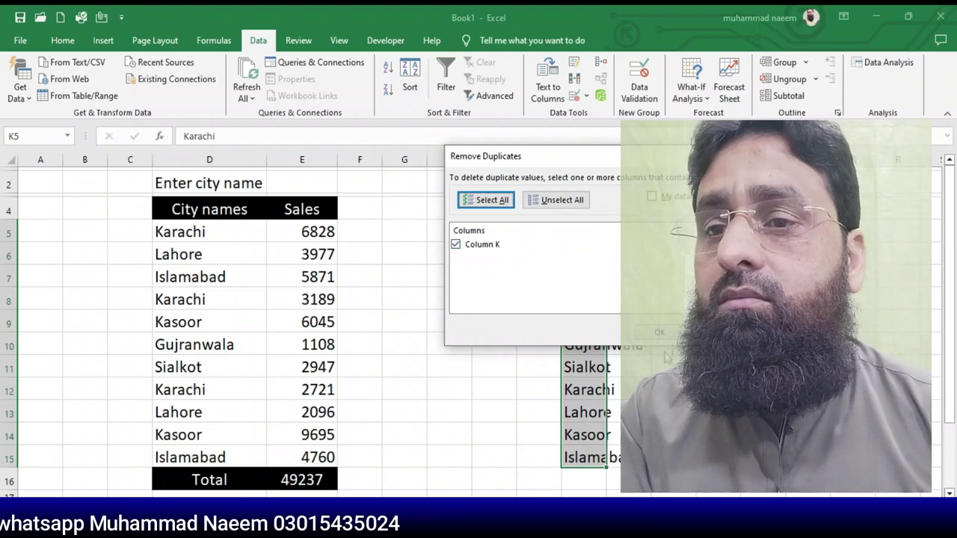
left_click_drag(612, 156, 766, 167)
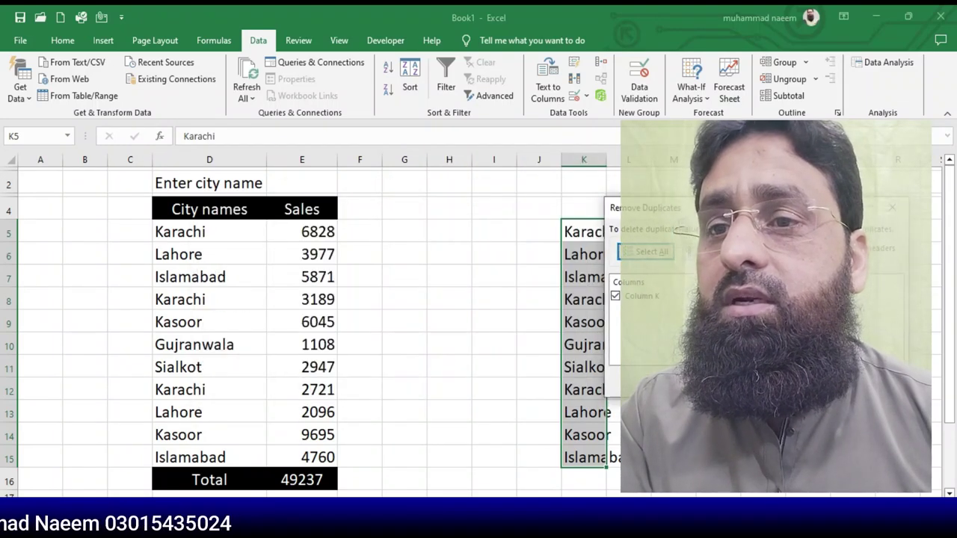
left_click(815, 345)
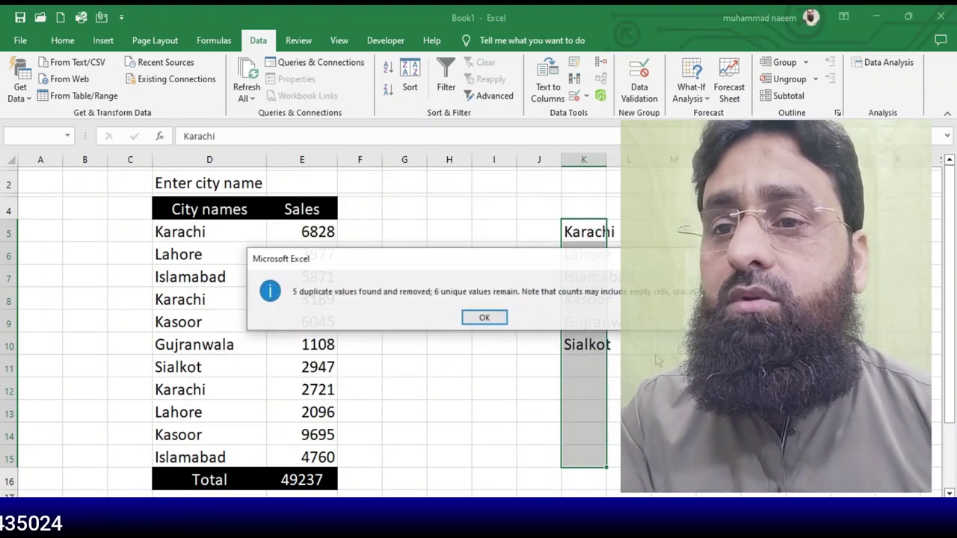
left_click(484, 314)
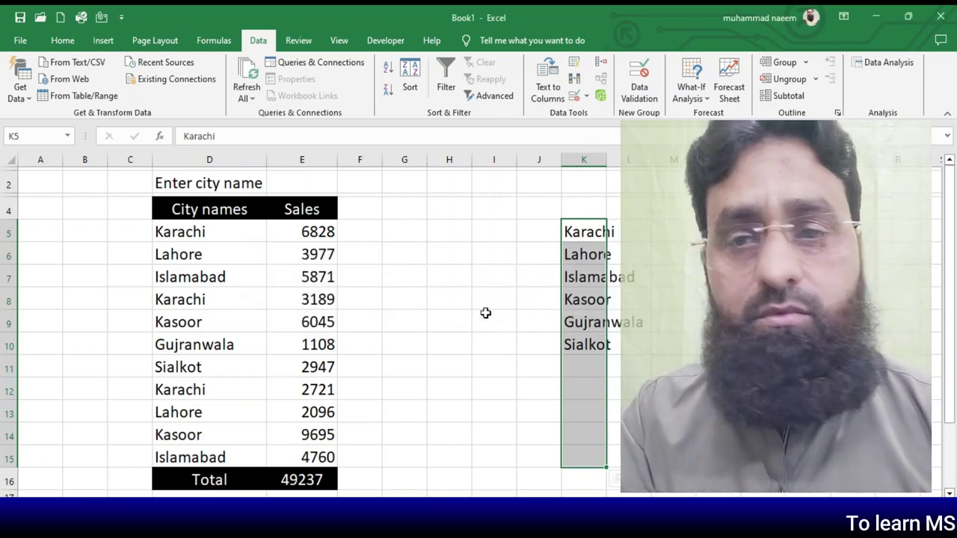
- Add a List data validation to E2 with source $K$5:$K$10
left_click(311, 183)
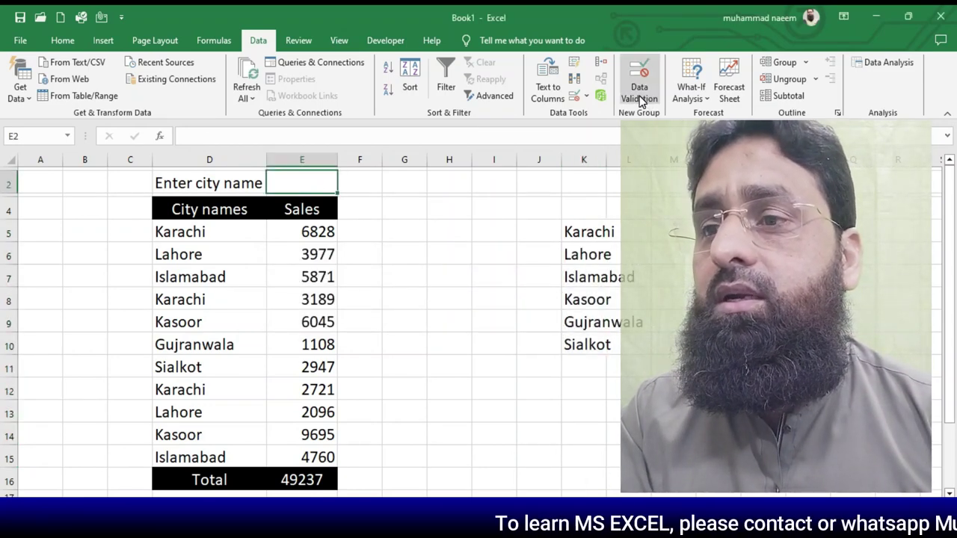
left_click(641, 101)
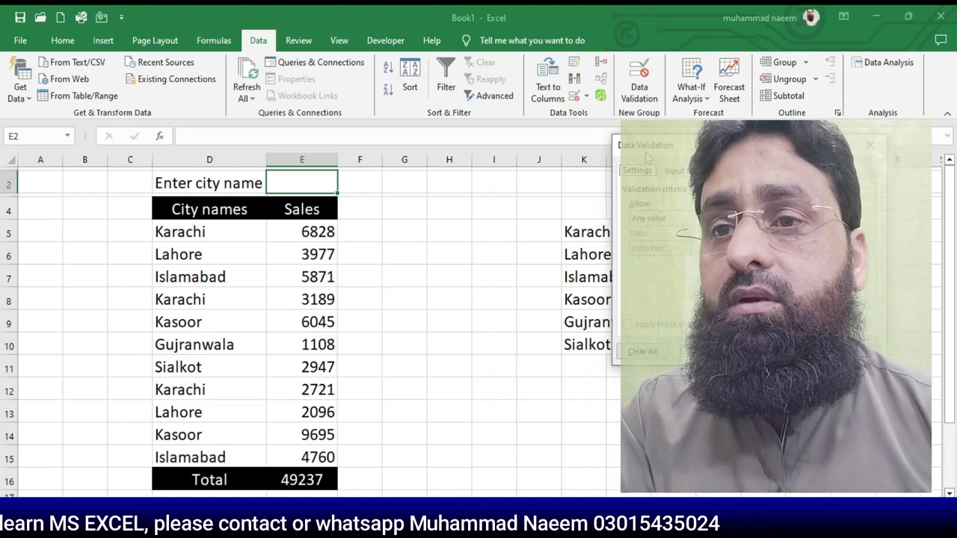
left_click(649, 219)
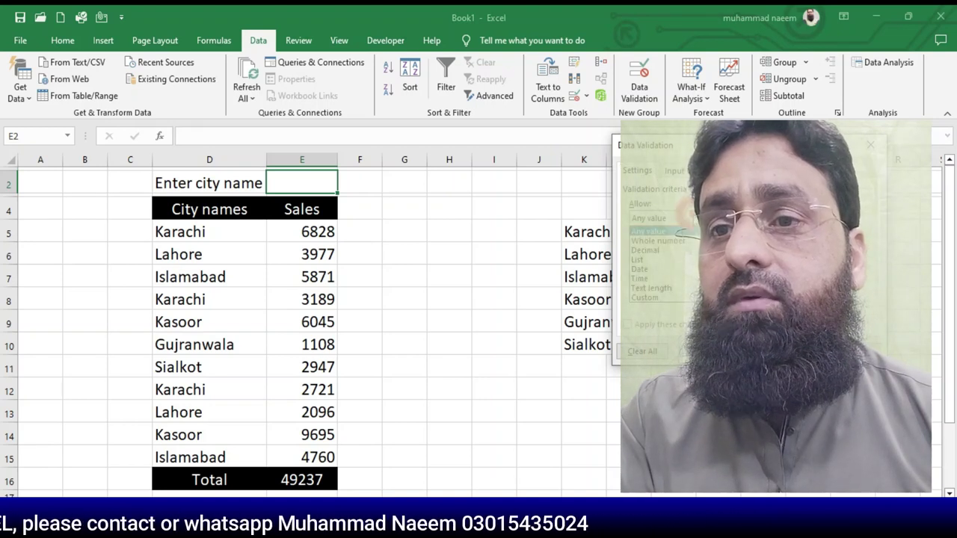
left_click(640, 260)
left_click(635, 276)
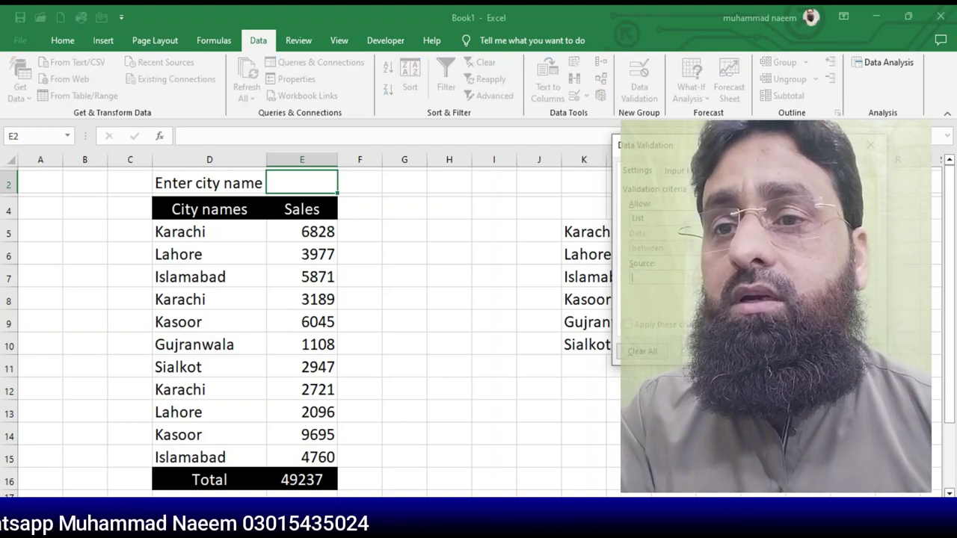
left_click_drag(700, 145, 338, 142)
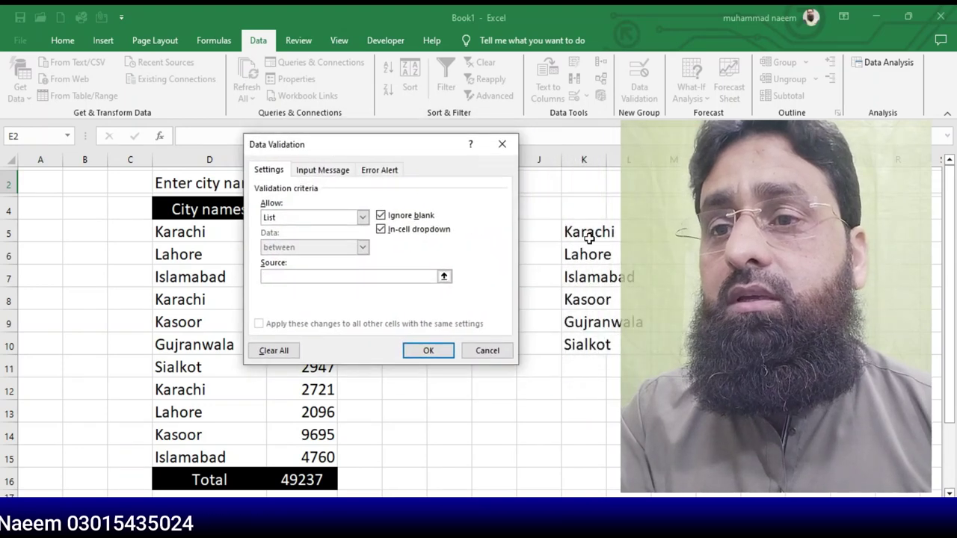
left_click_drag(589, 232, 589, 345)
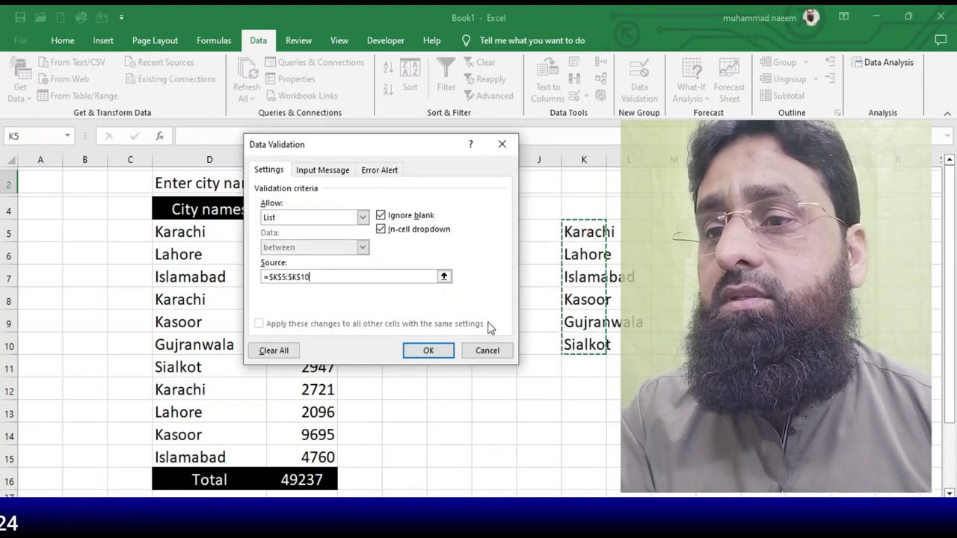
left_click(428, 350)
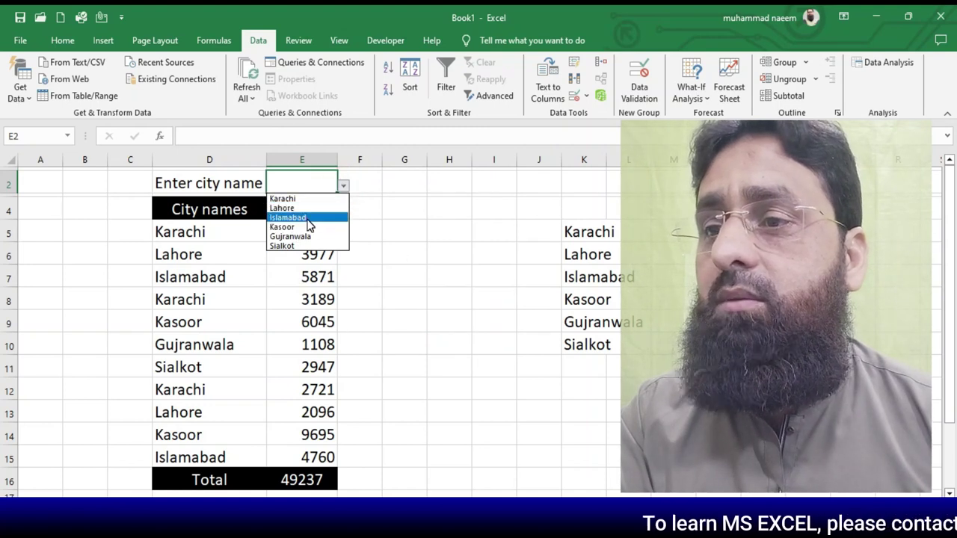
- Set E2 to Islamabad and widen column E to fit the name
left_click(310, 217)
left_click(379, 232)
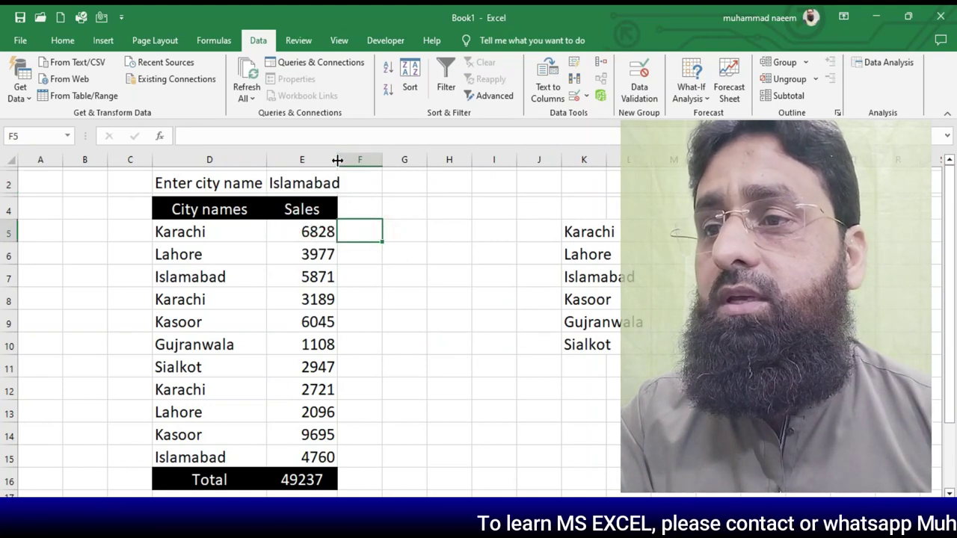
left_click_drag(345, 161, 348, 161)
left_click(310, 209)
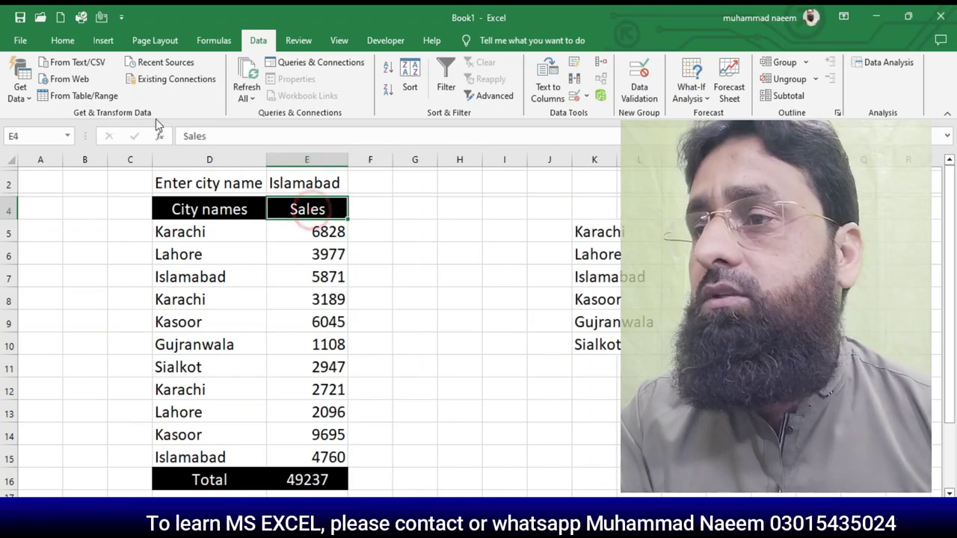
left_click(63, 41)
- Paint the Sales header's black fill and white text onto the E2 city cell
left_click(43, 91)
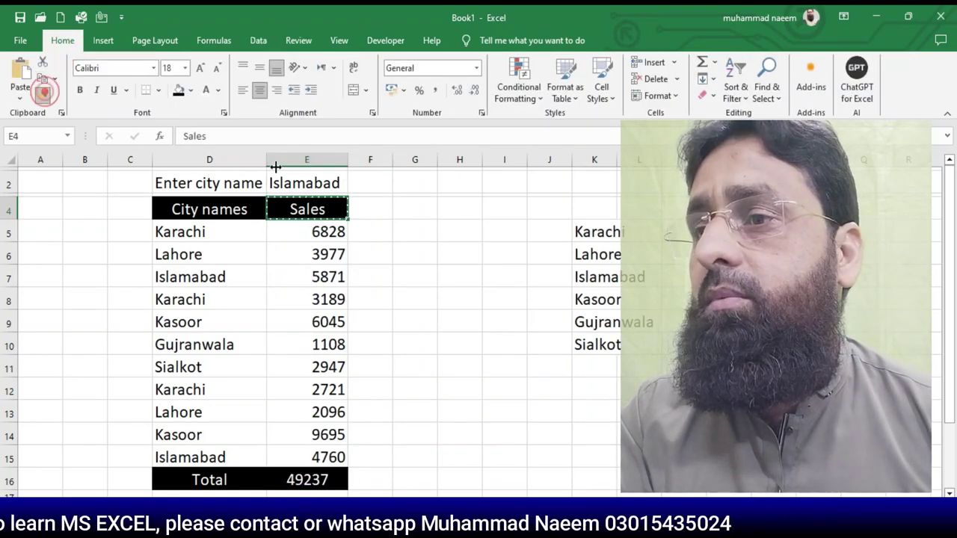
left_click(327, 184)
left_click(417, 271)
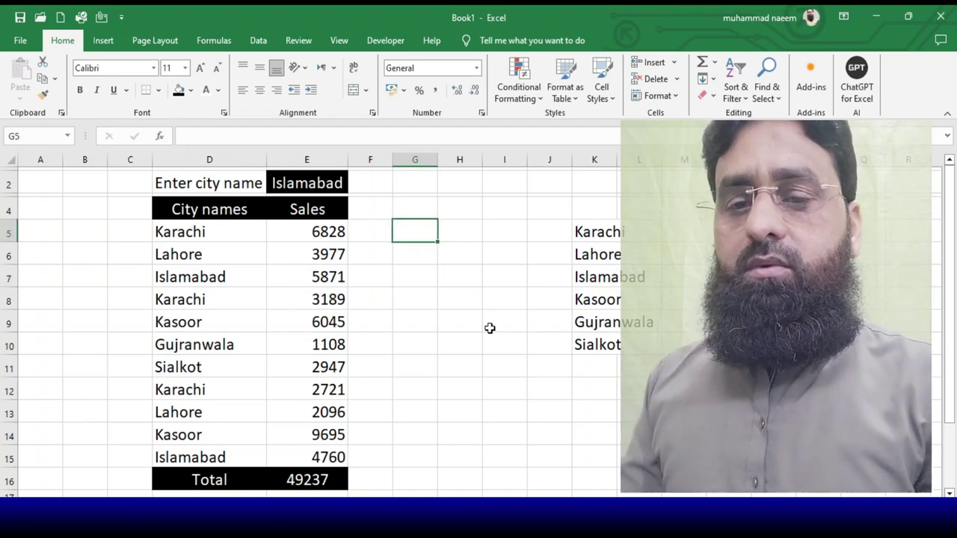
- Enter the test formula =$D5=$E$2 in G5, which returns FALSE for Karachi
type("=")
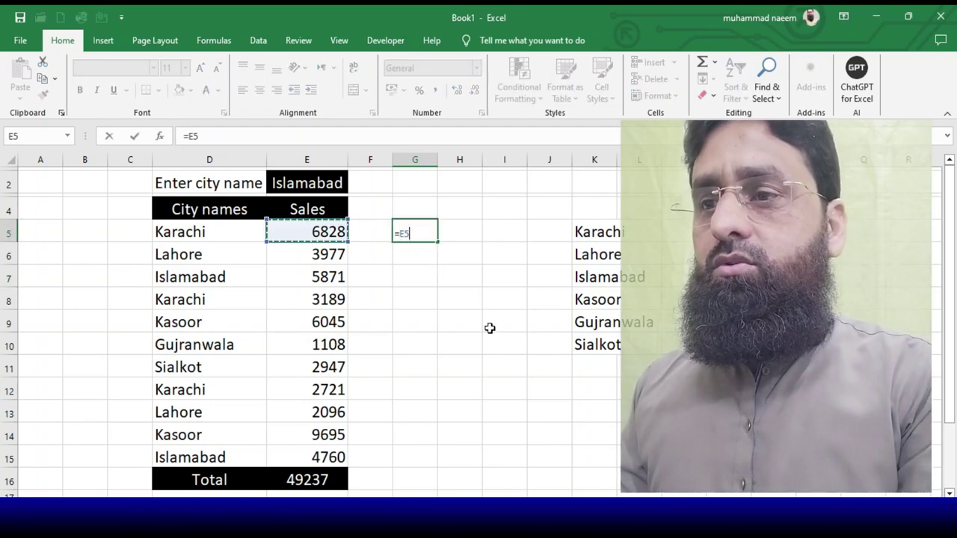
key("Left")
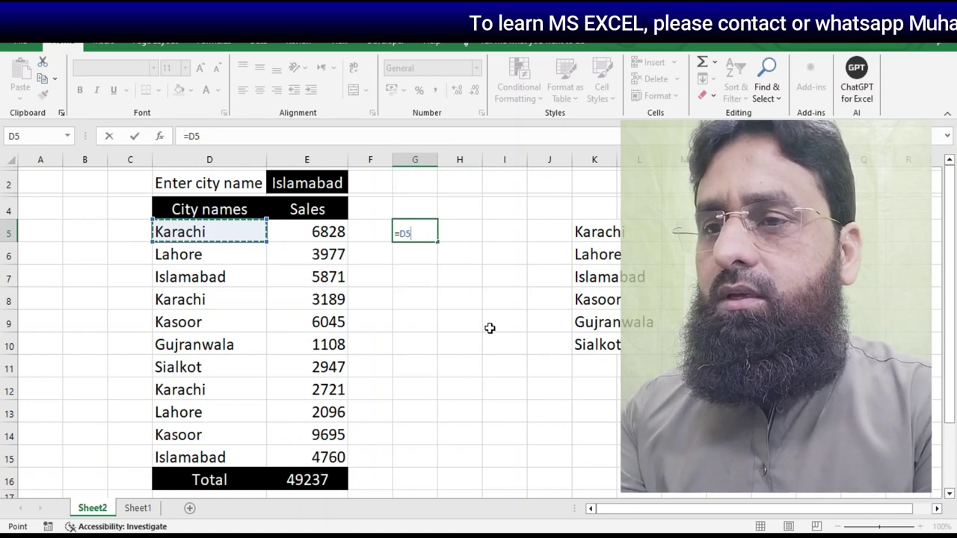
key("F4")
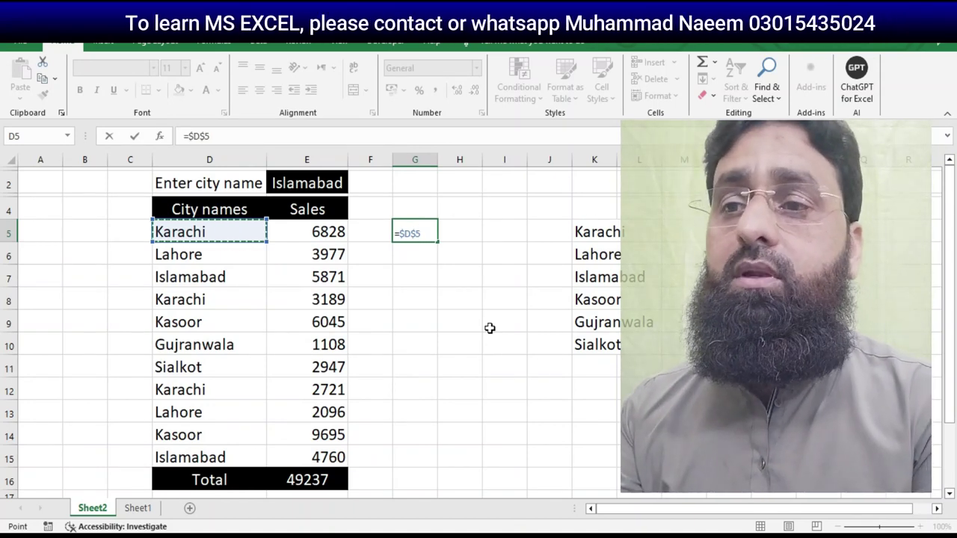
key("F4")
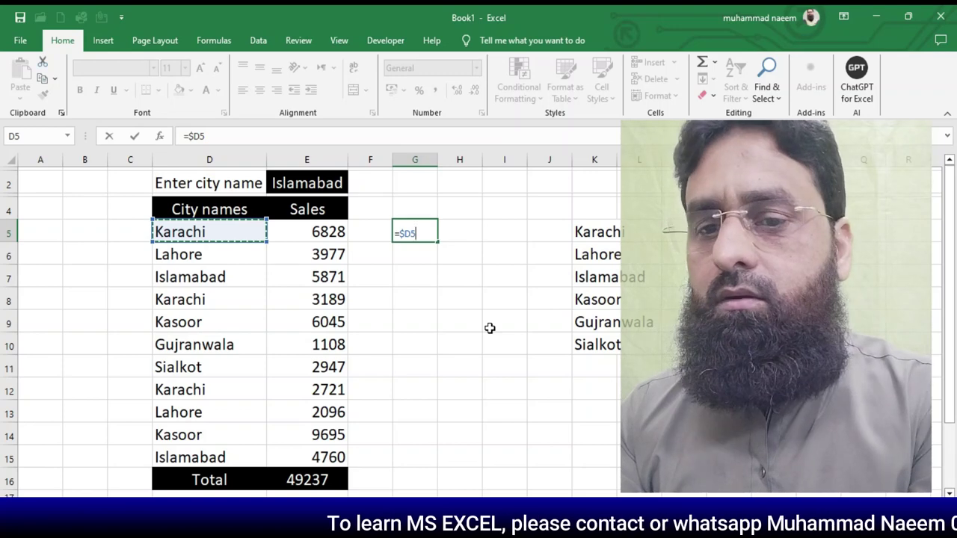
type("=")
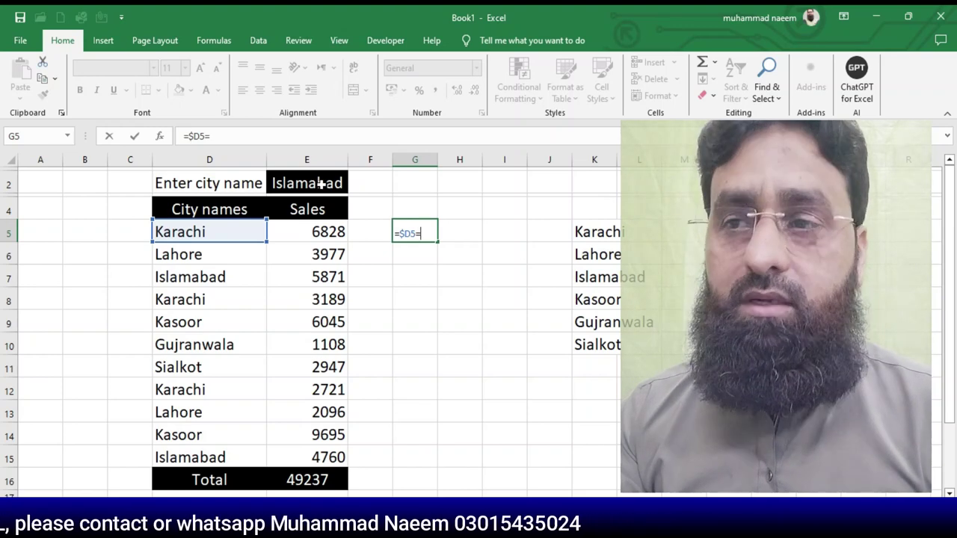
left_click(321, 184)
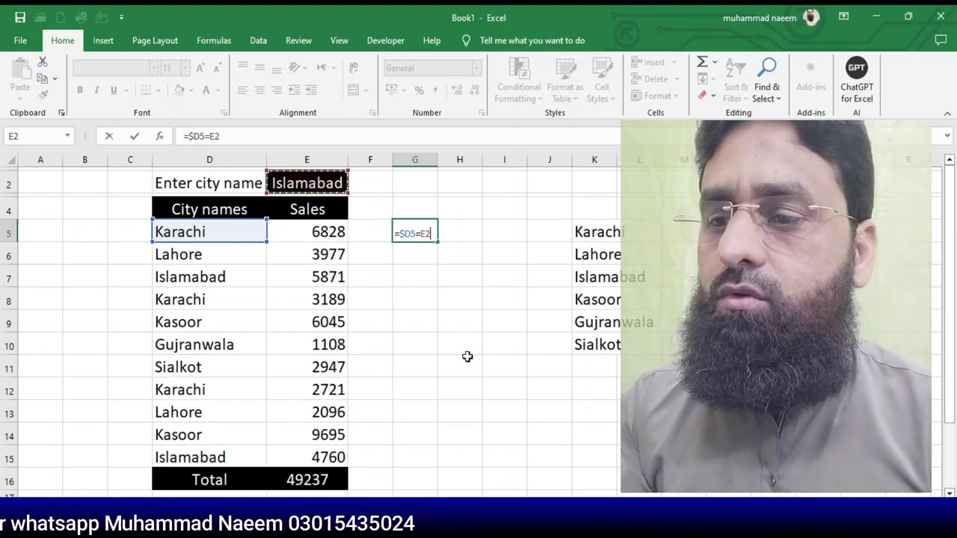
key("F4")
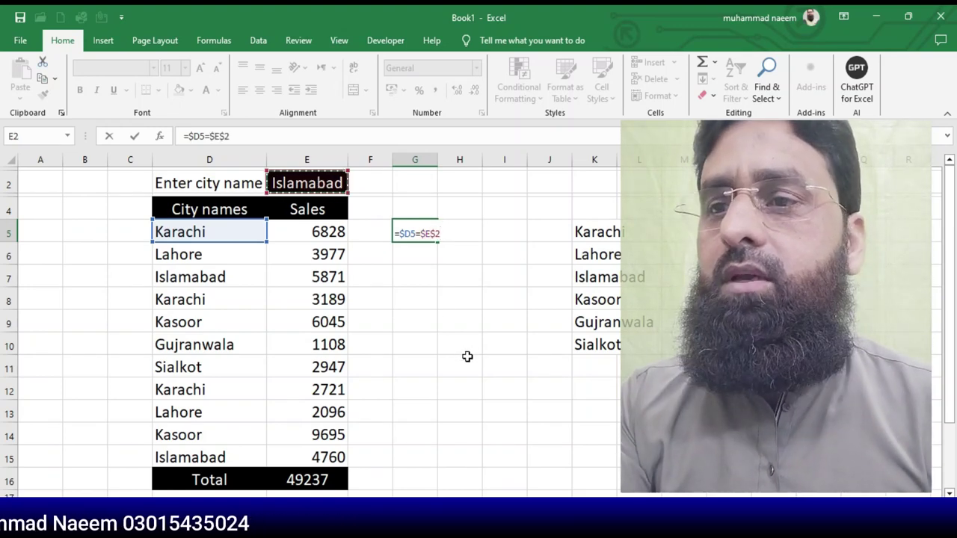
key("Return")
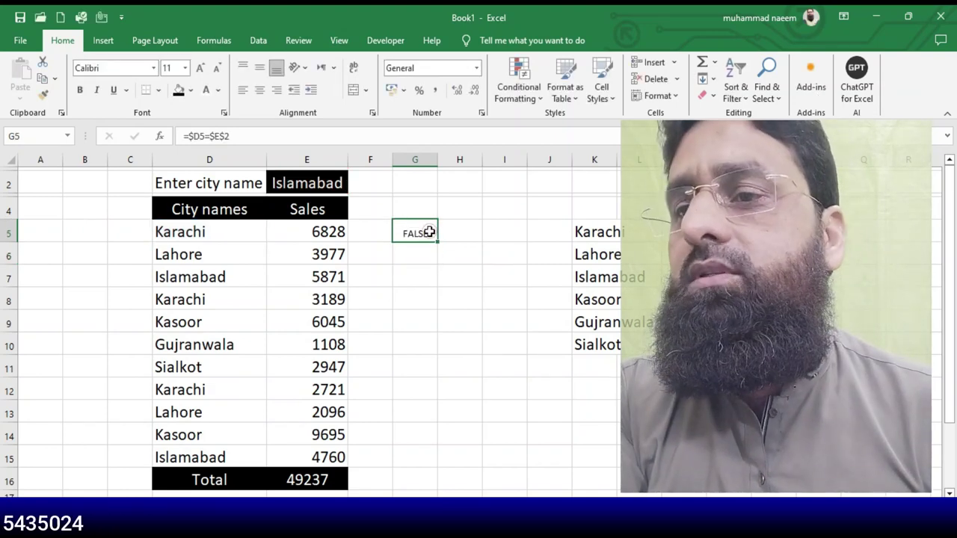
left_click(429, 232)
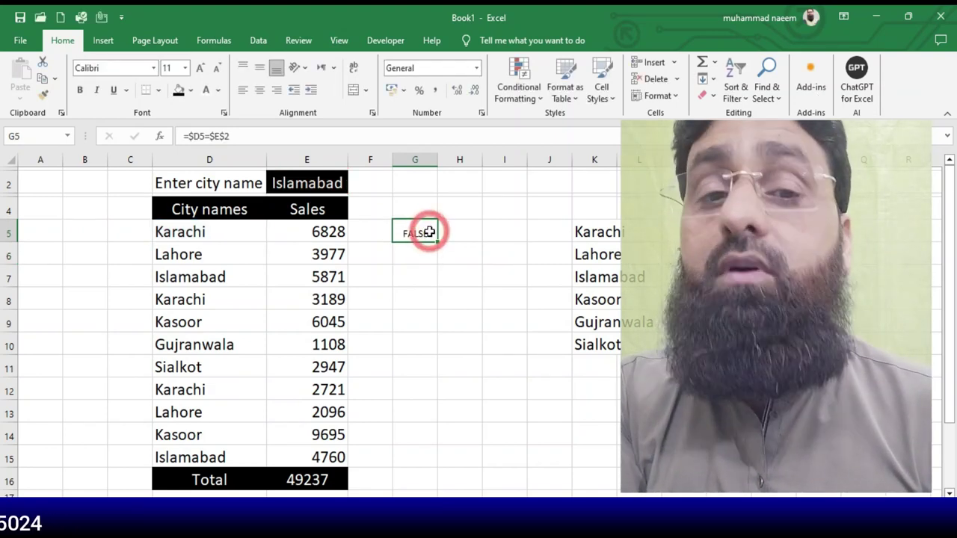
left_click(205, 236)
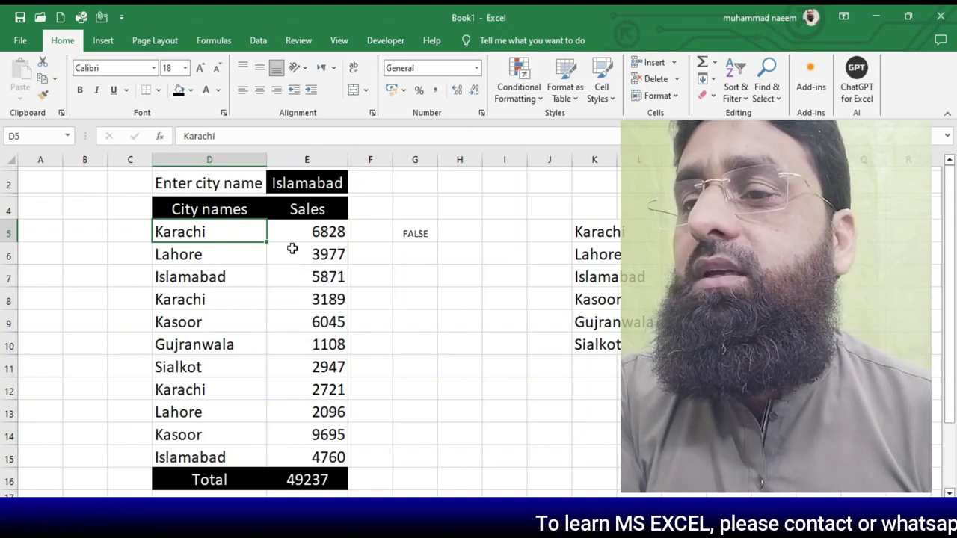
- Fill the =$D5=$E$2 check formula across G5:H15
left_click(416, 234)
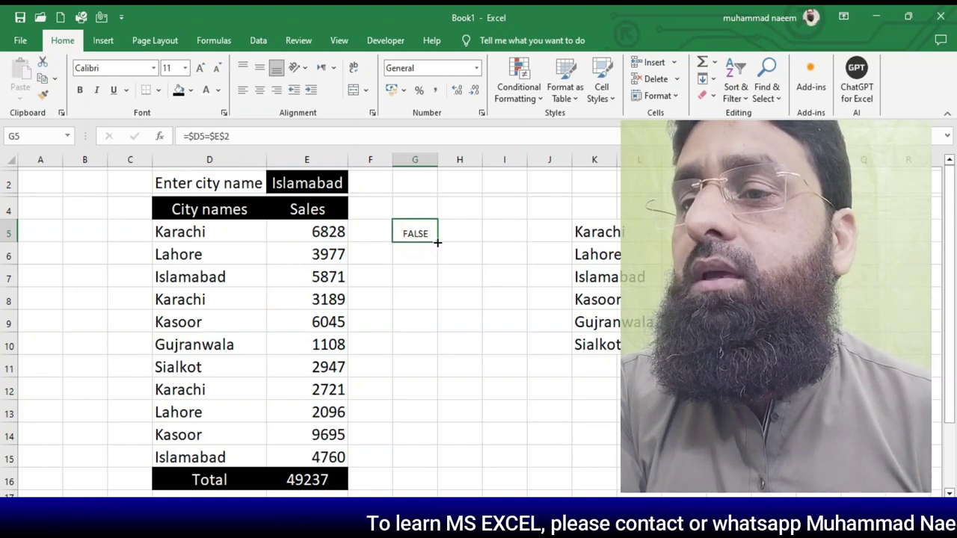
left_click_drag(459, 244, 456, 248)
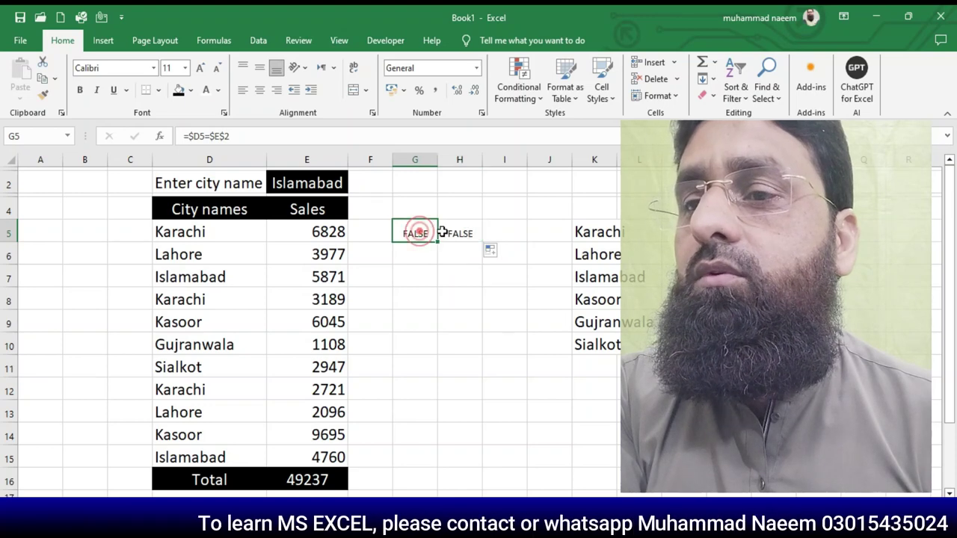
left_click(460, 231)
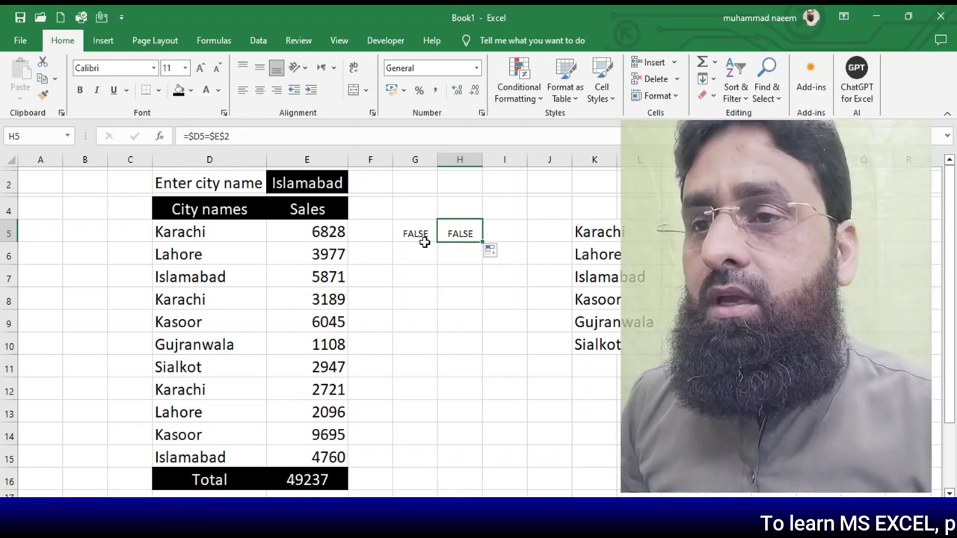
mouse_move(433, 233)
left_mouse_down()
mouse_move(461, 235)
mouse_move(471, 460)
left_mouse_up()
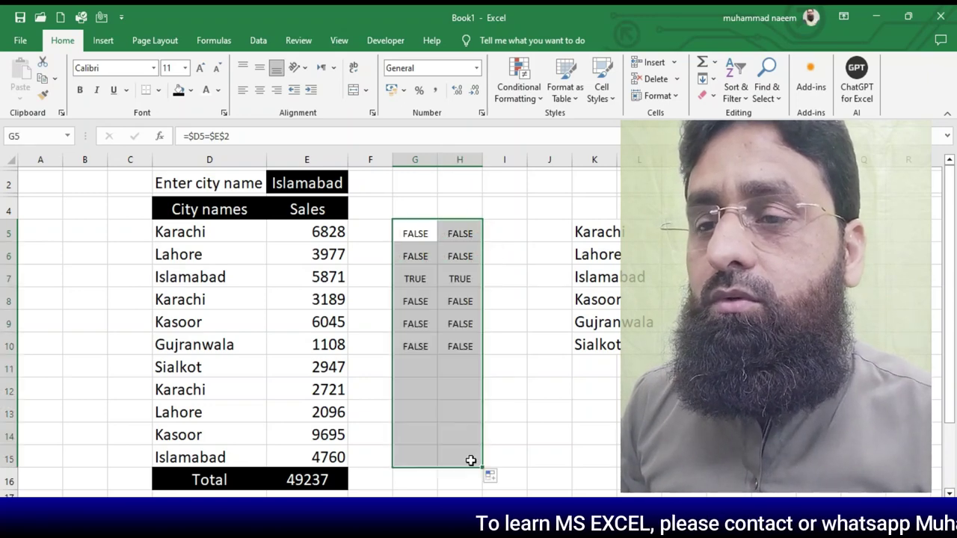
- Review the TRUE results in rows 7 and 15 for Islamabad
left_click(411, 233)
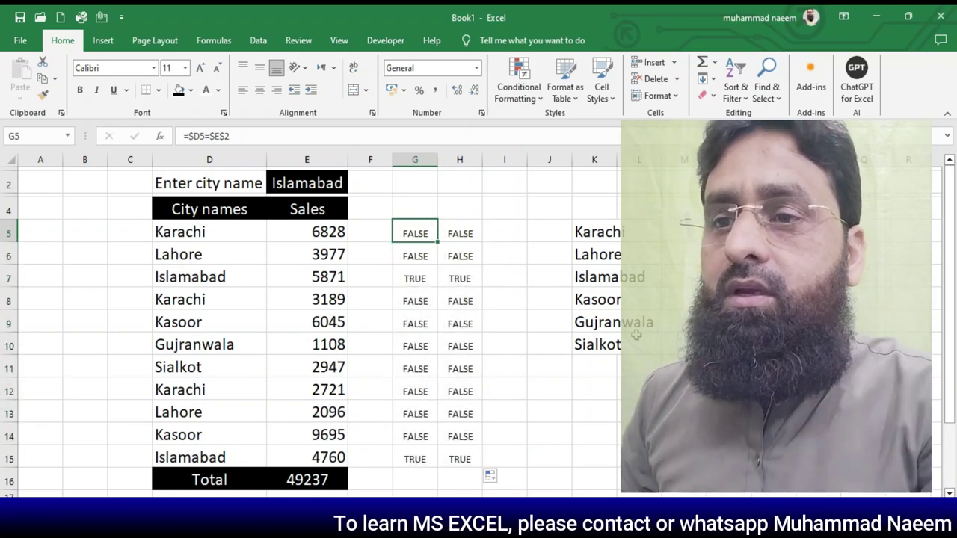
left_click(415, 278)
left_click_drag(415, 278, 459, 278)
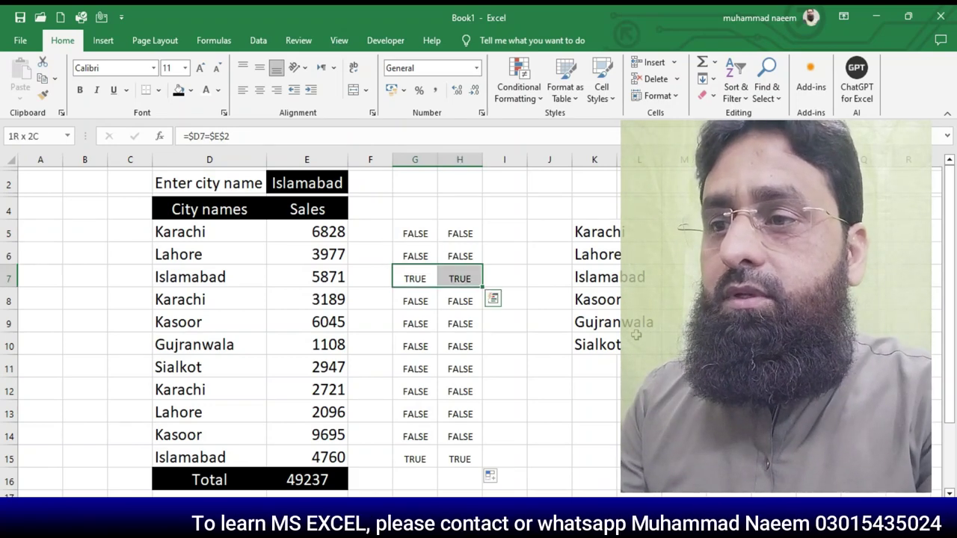
key("Left")
key("Left")
key("Left")
key("Right")
key("Right")
key("Right")
key("Right")
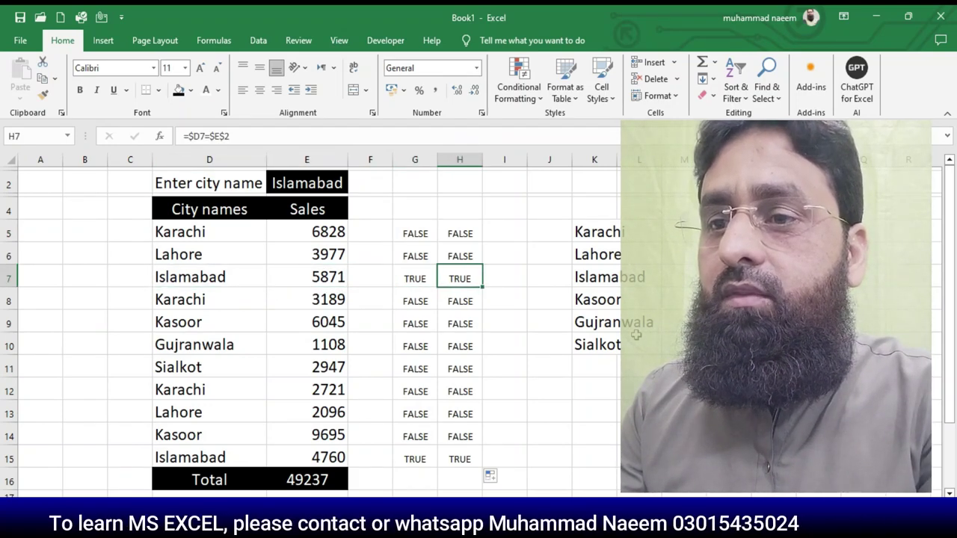
key("Down")
key("Down")
key("Down")
key("Down")
key("Down")
key("Down")
key("Down")
key("Left")
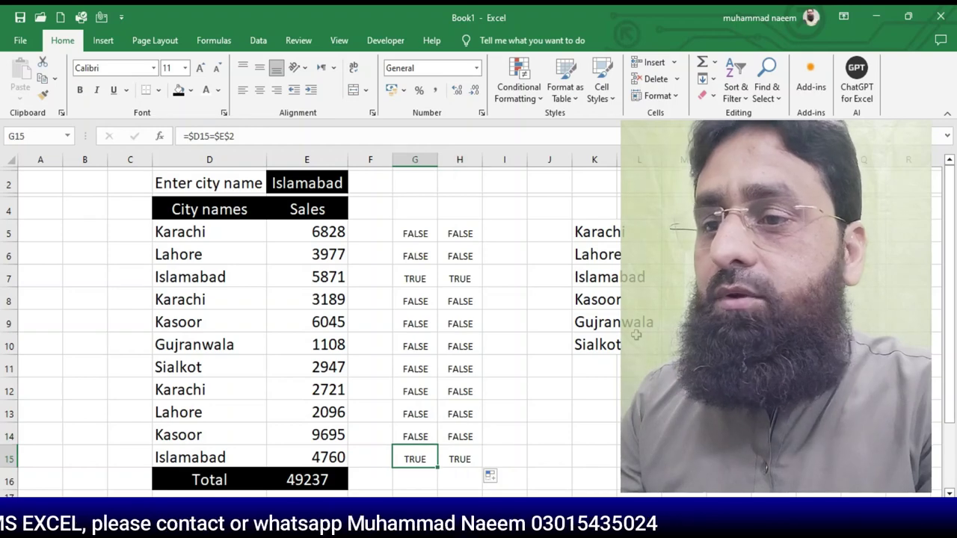
key("shift+Right")
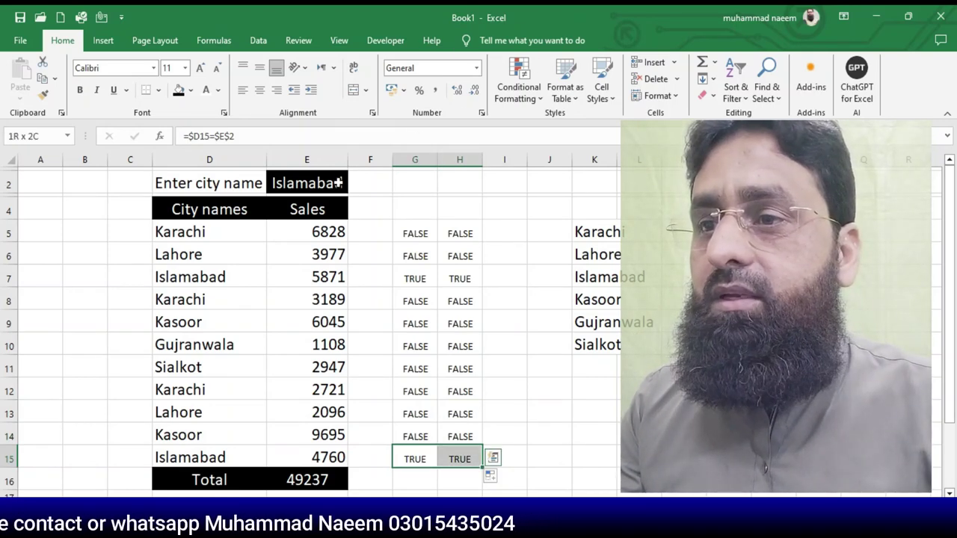
- Switch E2 to Lahore and inspect the check results for the first Lahore row
left_click(338, 182)
left_click(356, 186)
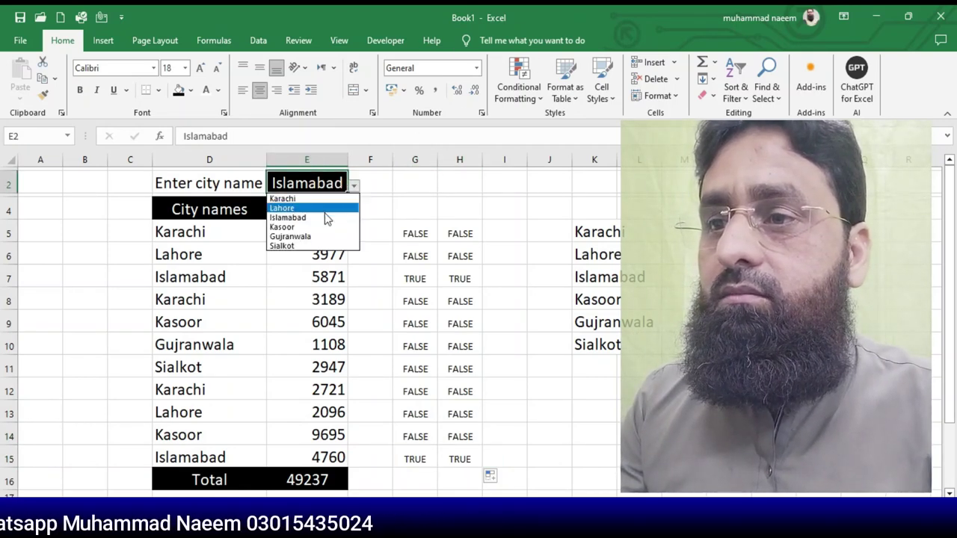
left_click(302, 208)
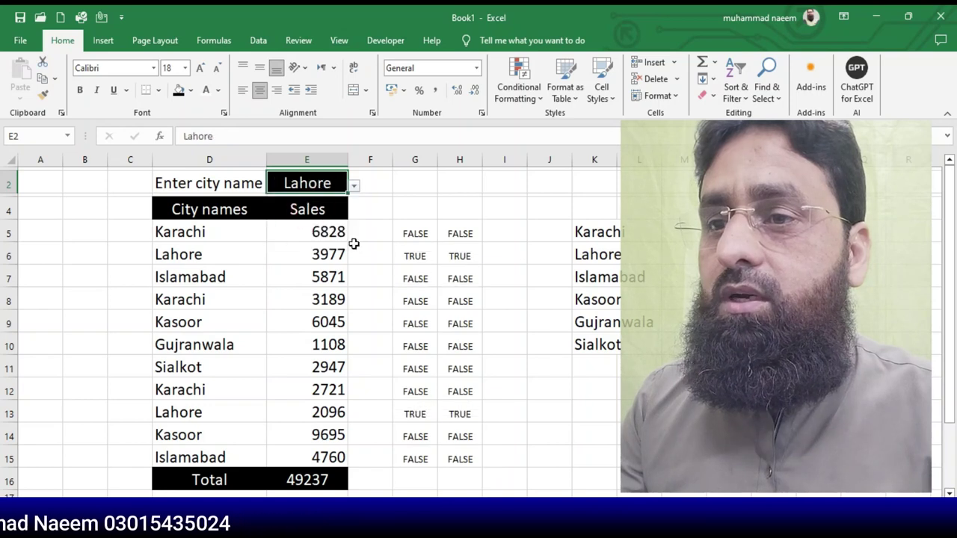
left_click(423, 256)
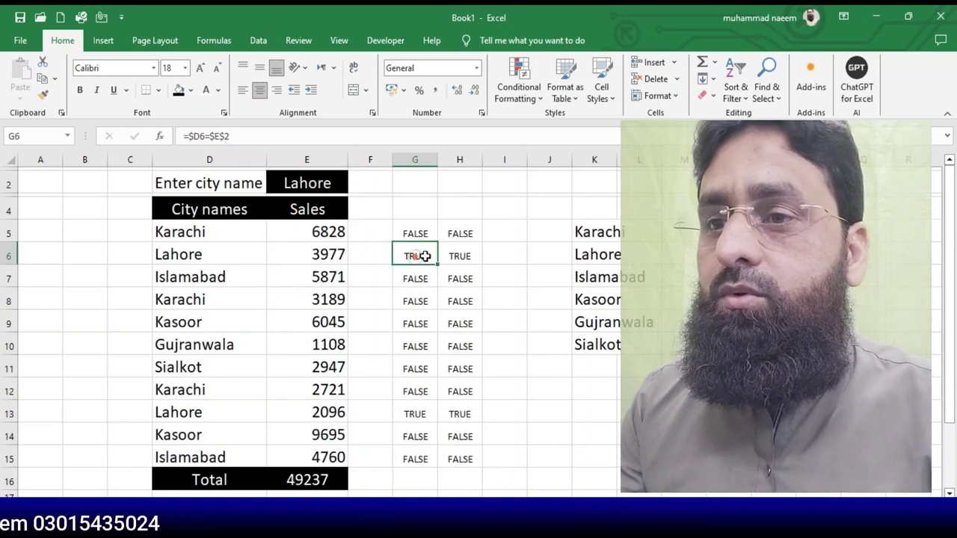
left_click(10, 255)
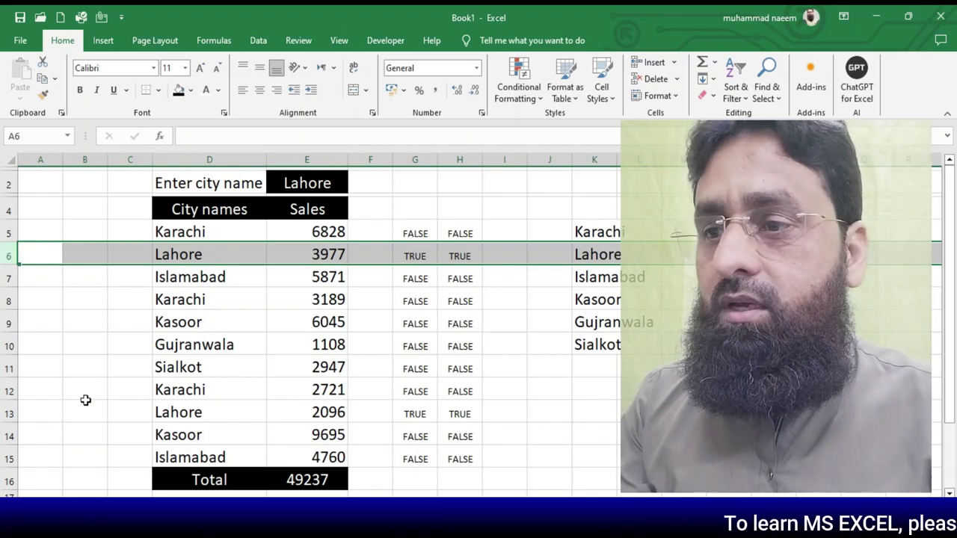
- Compare Lahore rows 6 and 13, review G5's =$D5=$E$2 formula, then select D5:E15
left_click(9, 414, "ctrl")
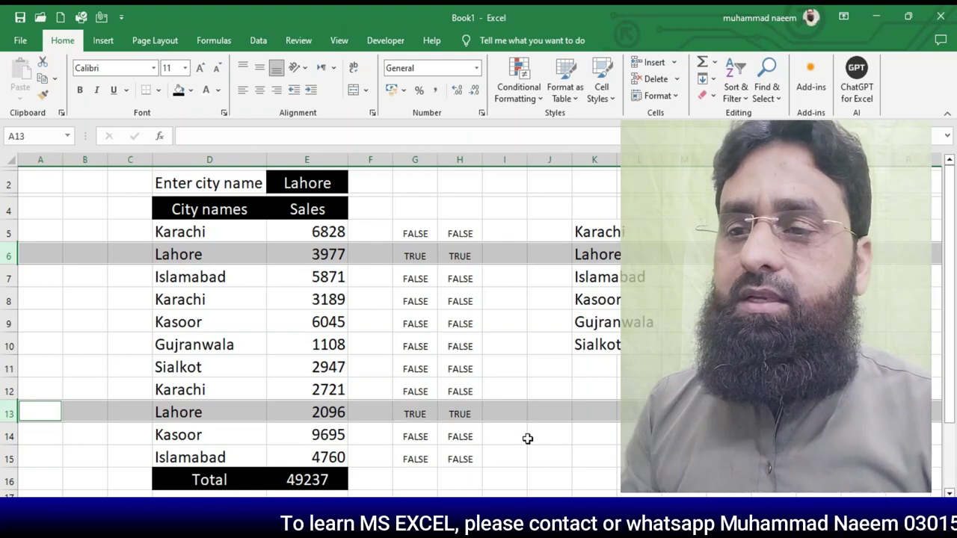
left_click(493, 387)
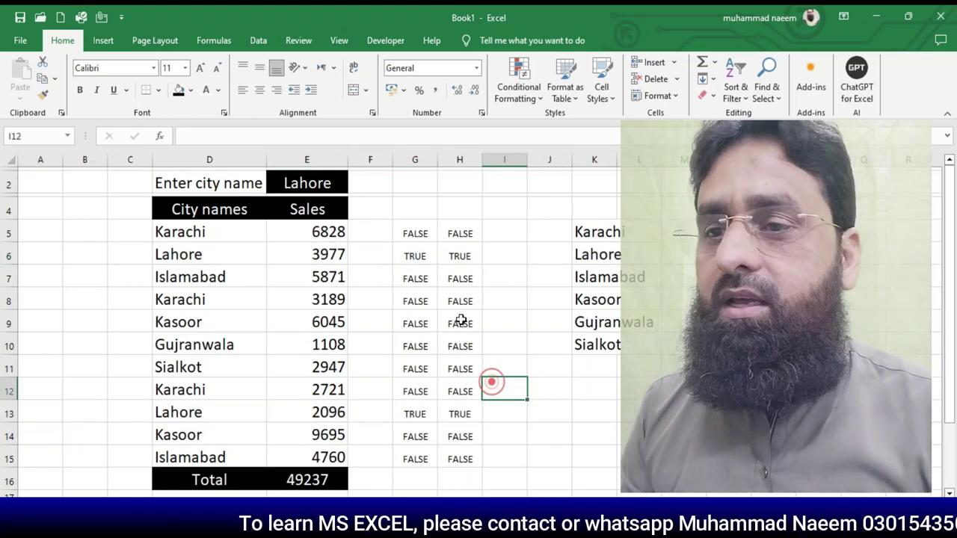
left_click(414, 234)
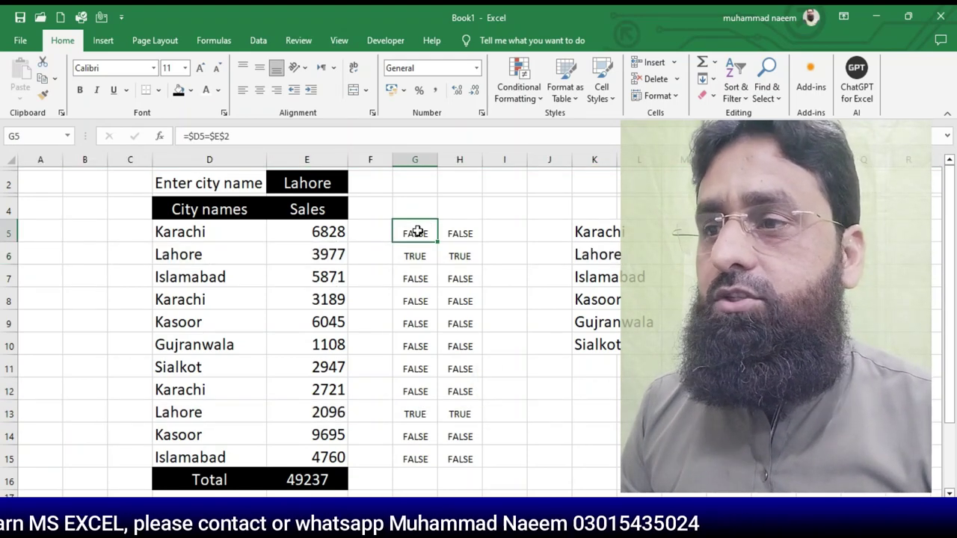
left_click_drag(236, 136, 183, 137)
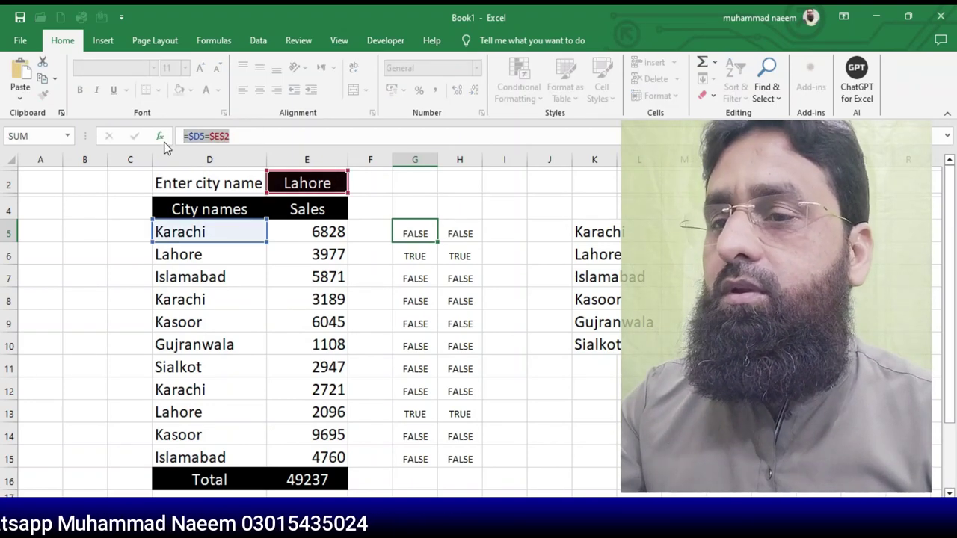
key("Escape")
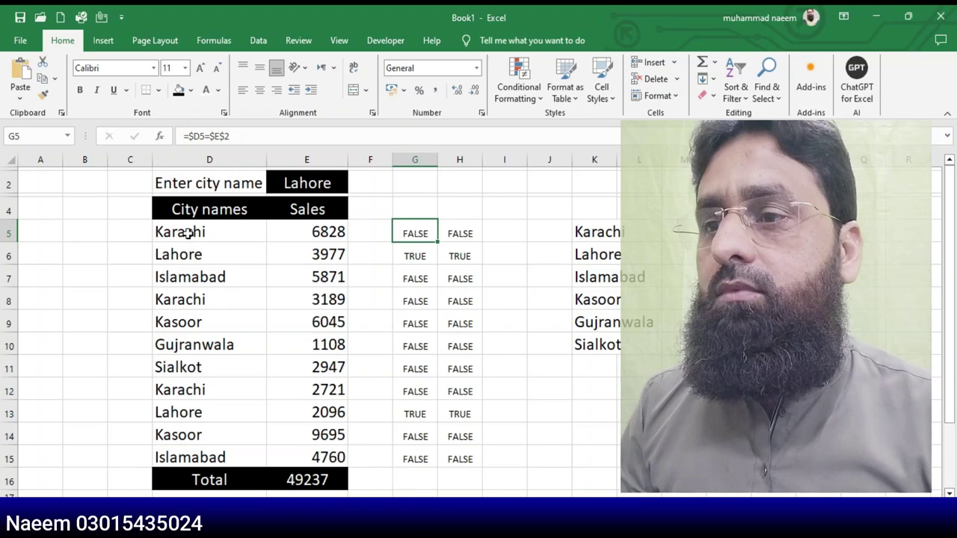
left_click_drag(188, 233, 307, 456)
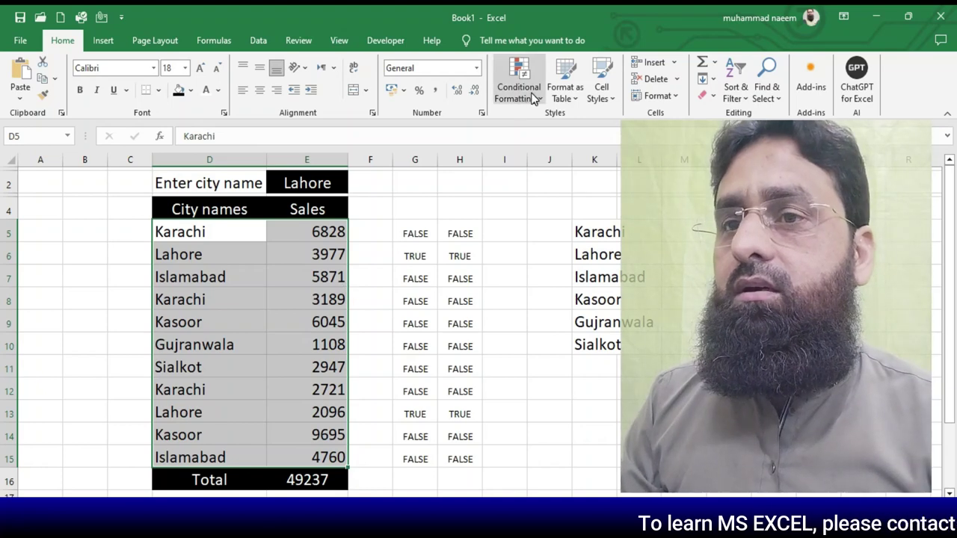
- Add a conditional formatting rule =$D5=$E$2 on D5:E15 with a gold fill
left_click(534, 97)
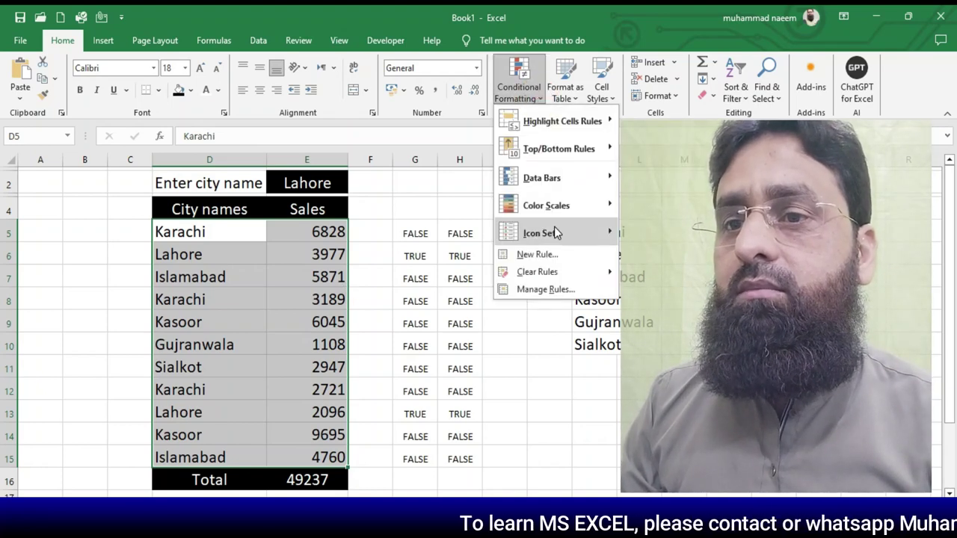
left_click(598, 256)
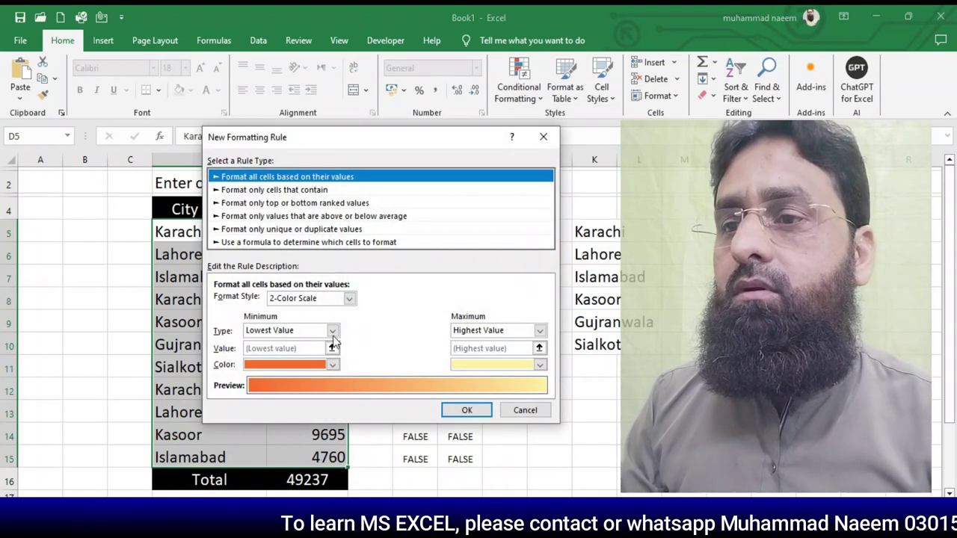
left_click(310, 244)
left_click(312, 300)
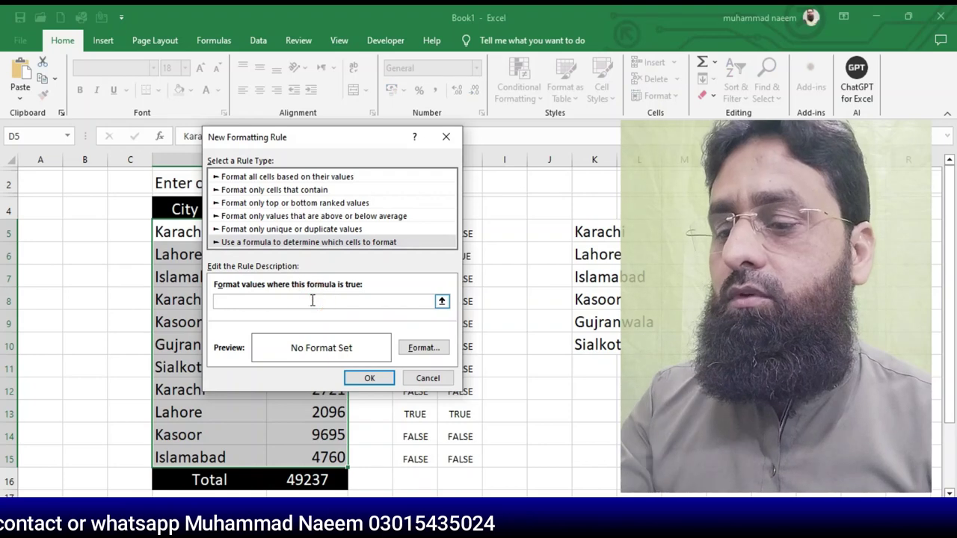
type("=$D5=$E$2")
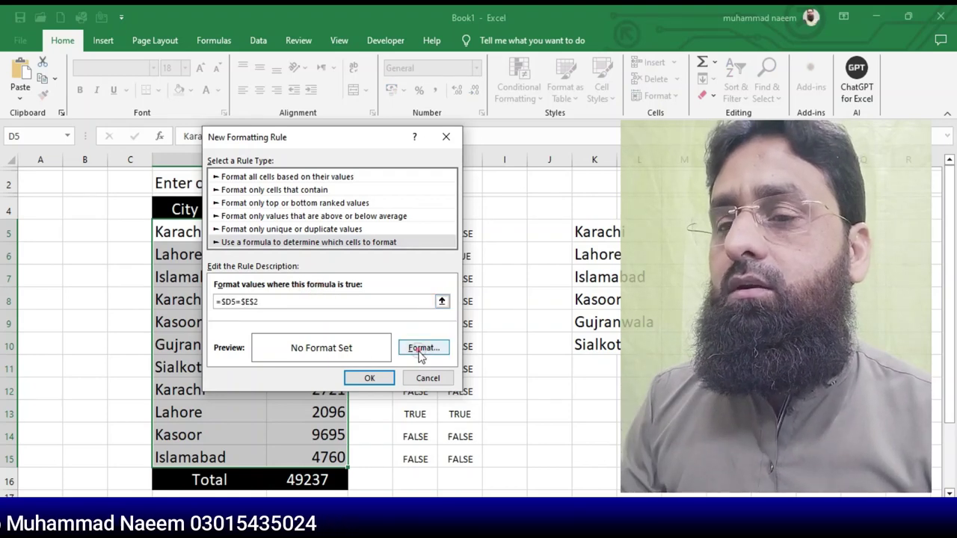
left_click(421, 352)
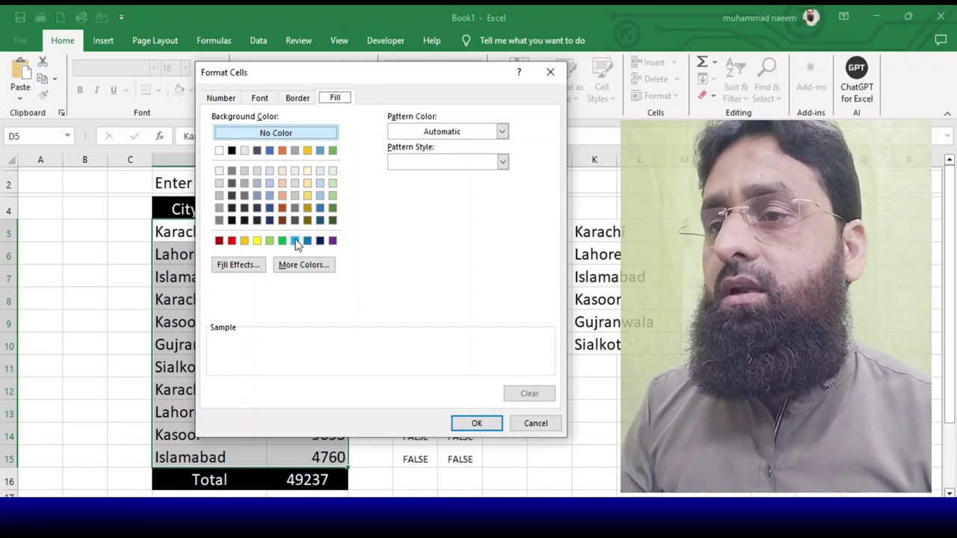
left_click(244, 241)
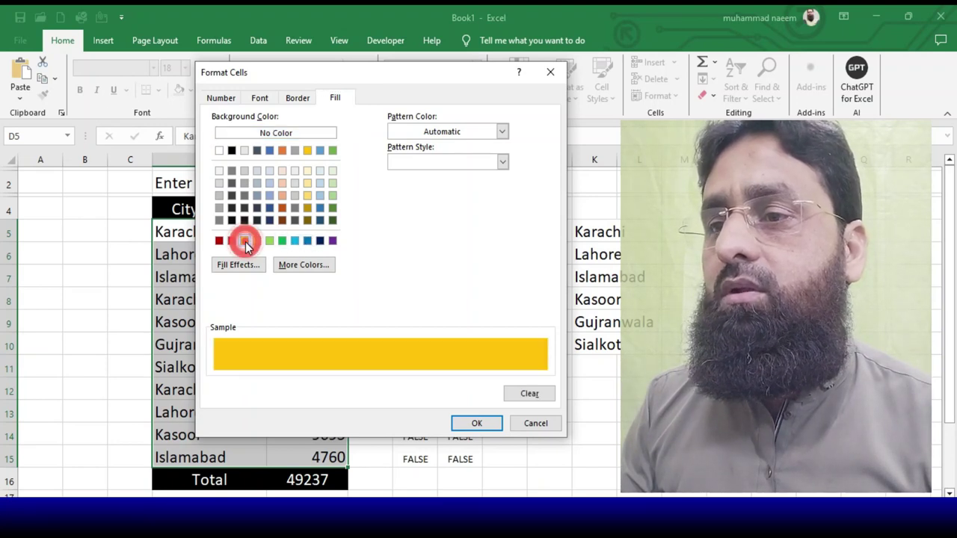
left_click(478, 424)
left_click(369, 377)
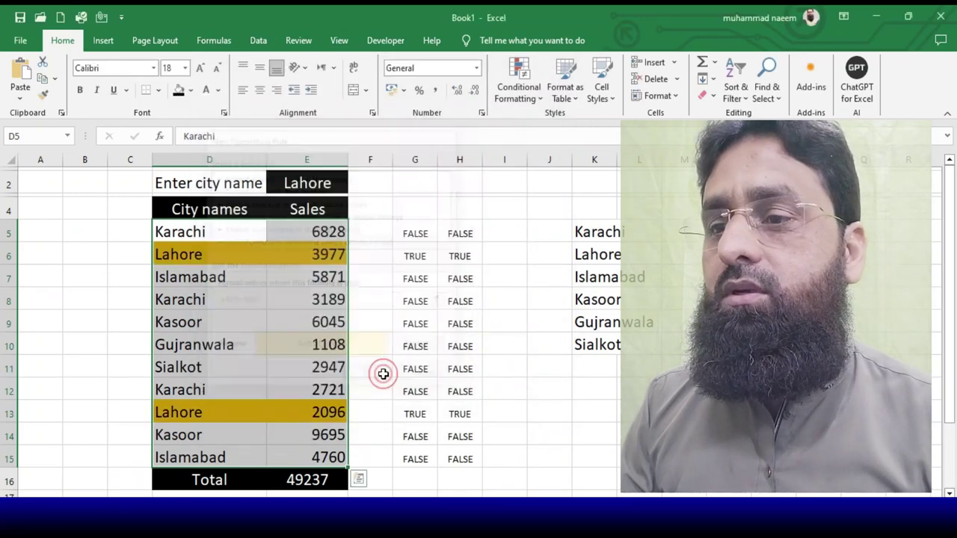
left_click(543, 376)
- Choose Kasoor from the E2 city dropdown, then select G9:H9 and G14:H14 to confirm both show TRUE
left_click(319, 183)
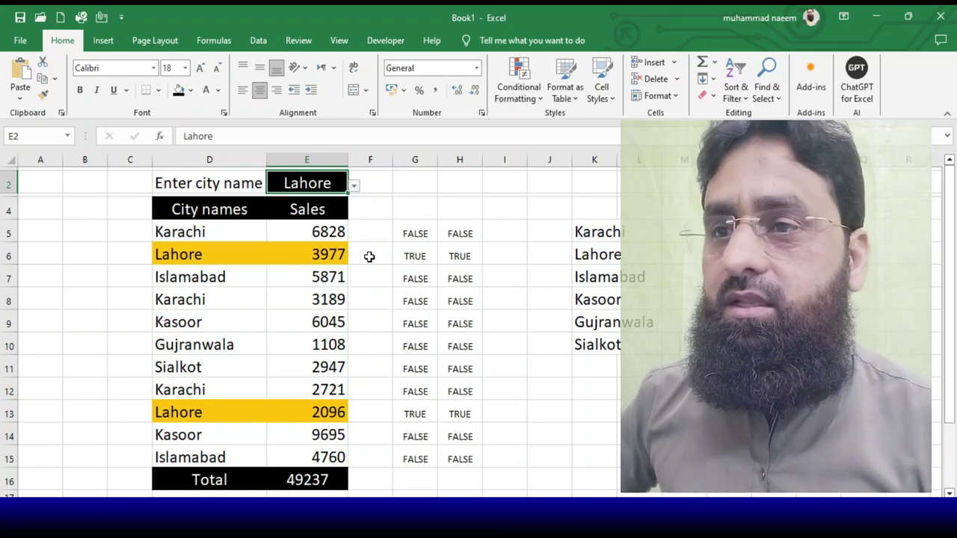
left_click(354, 187)
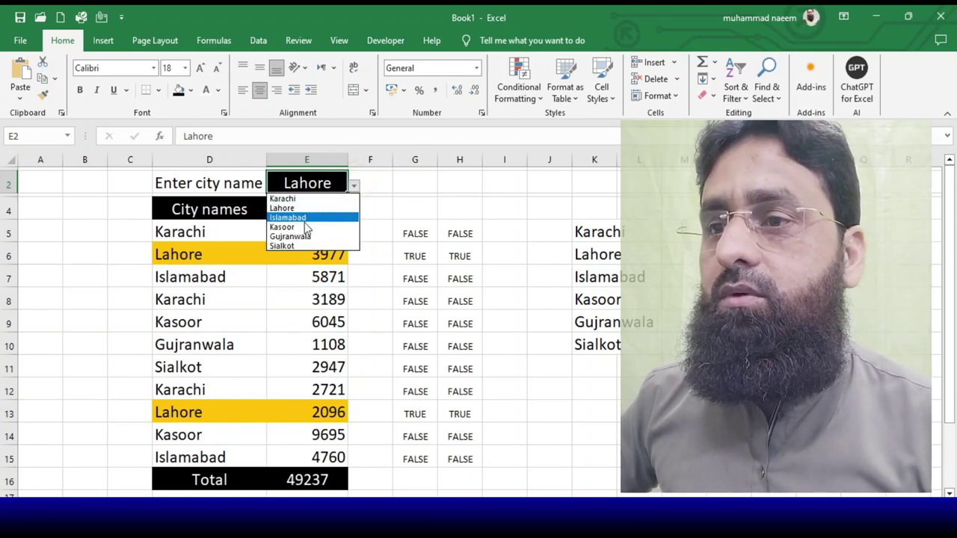
left_click(301, 227)
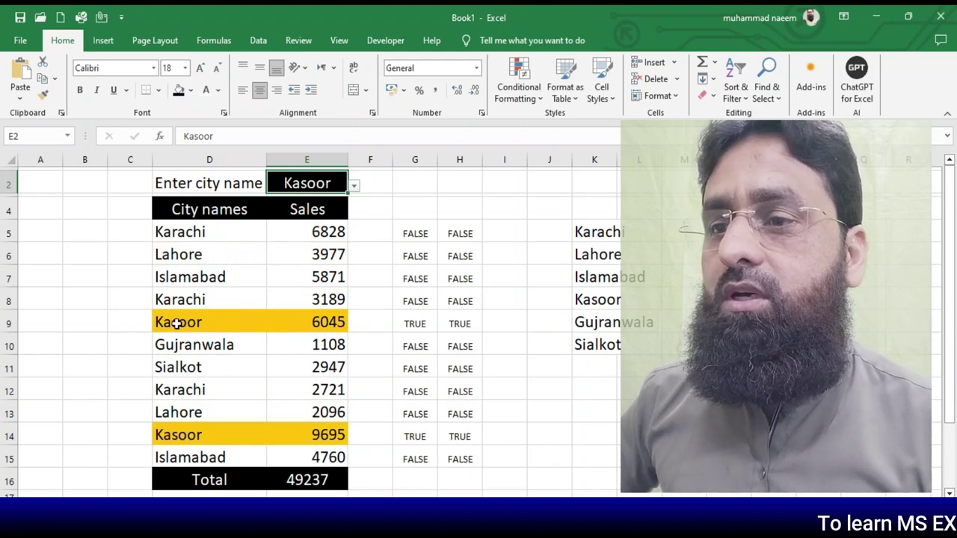
left_click_drag(431, 320, 505, 323)
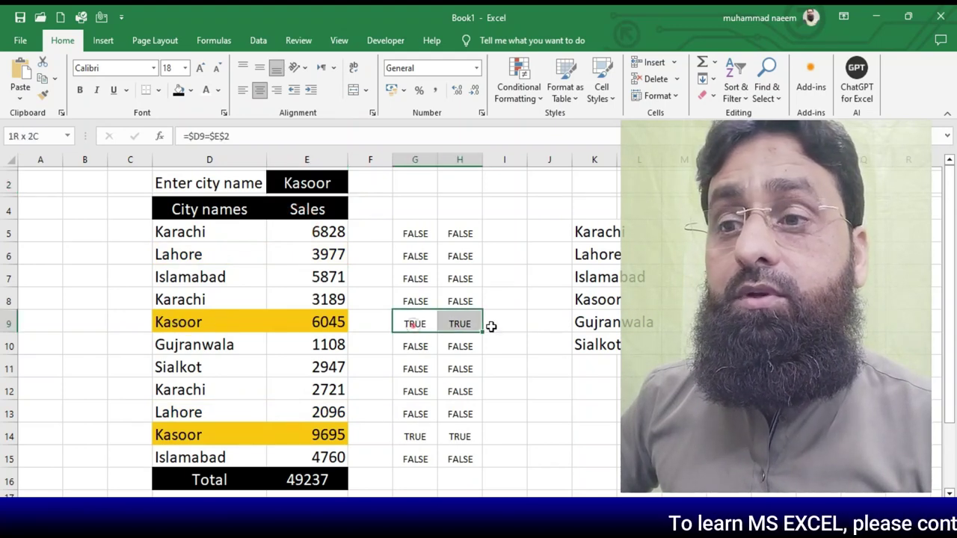
left_click_drag(411, 435, 457, 436)
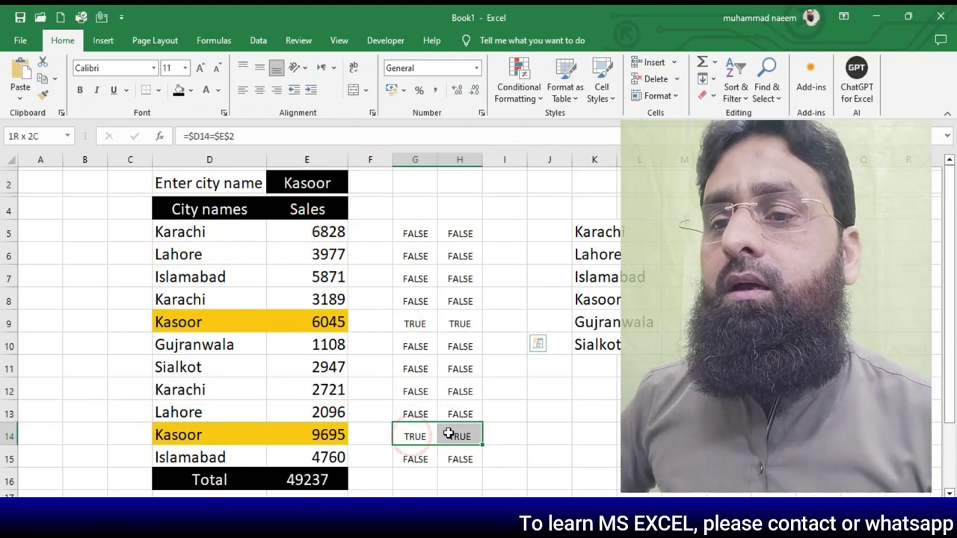